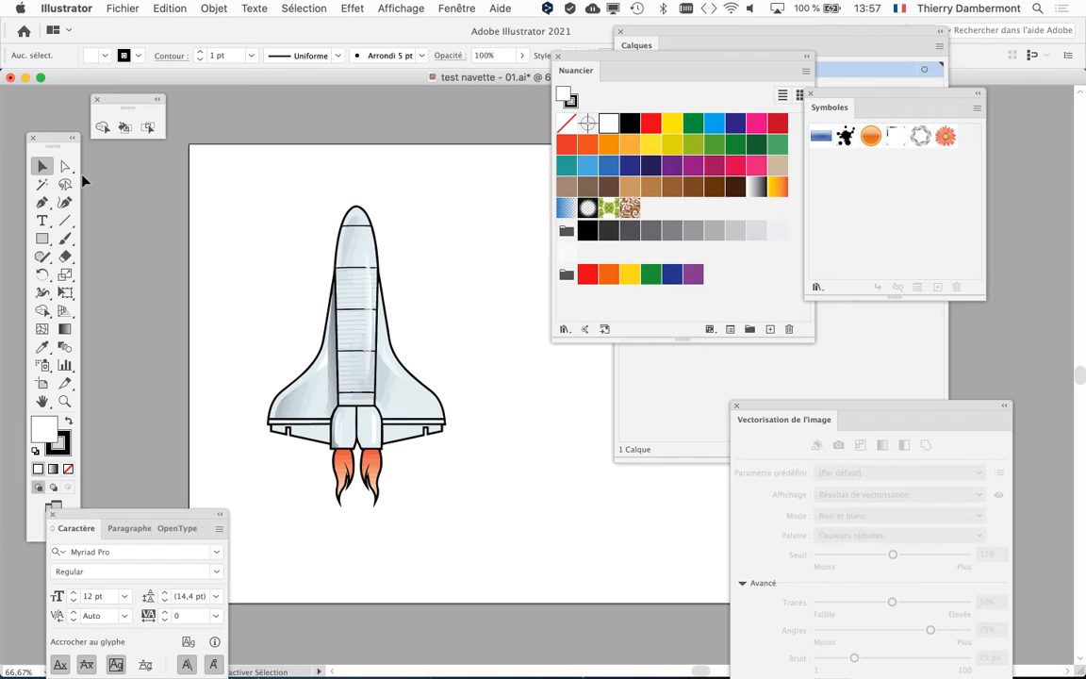
Step: Hide the floating panels except the tools and select the traced shuttle image
key(shift+Tab)
click(98, 100)
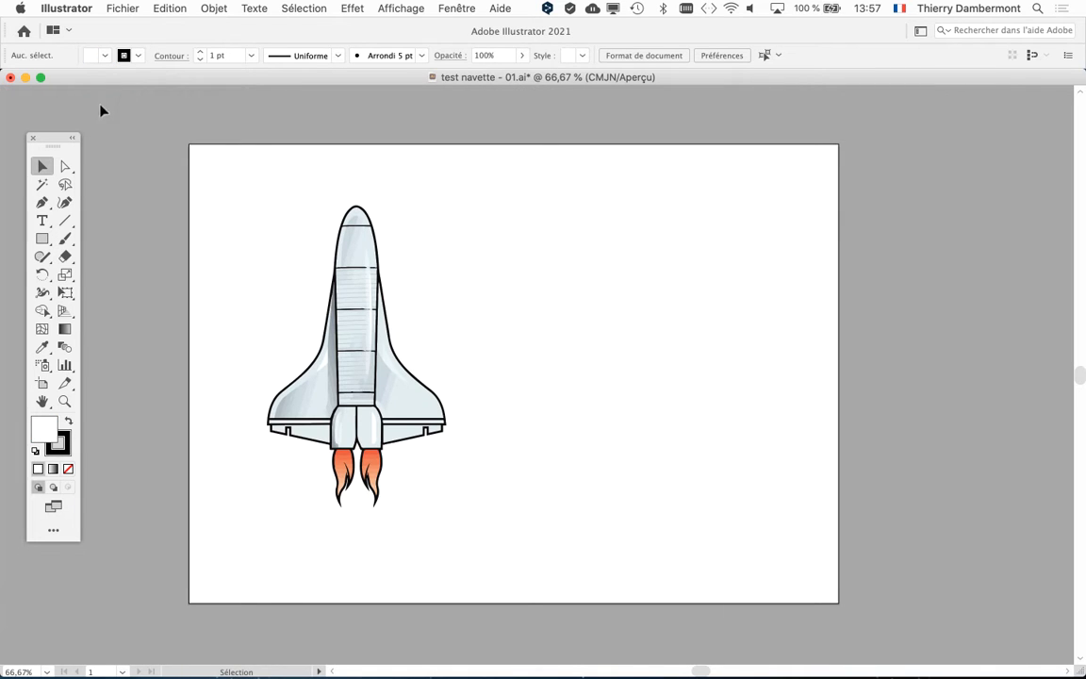
click(420, 352)
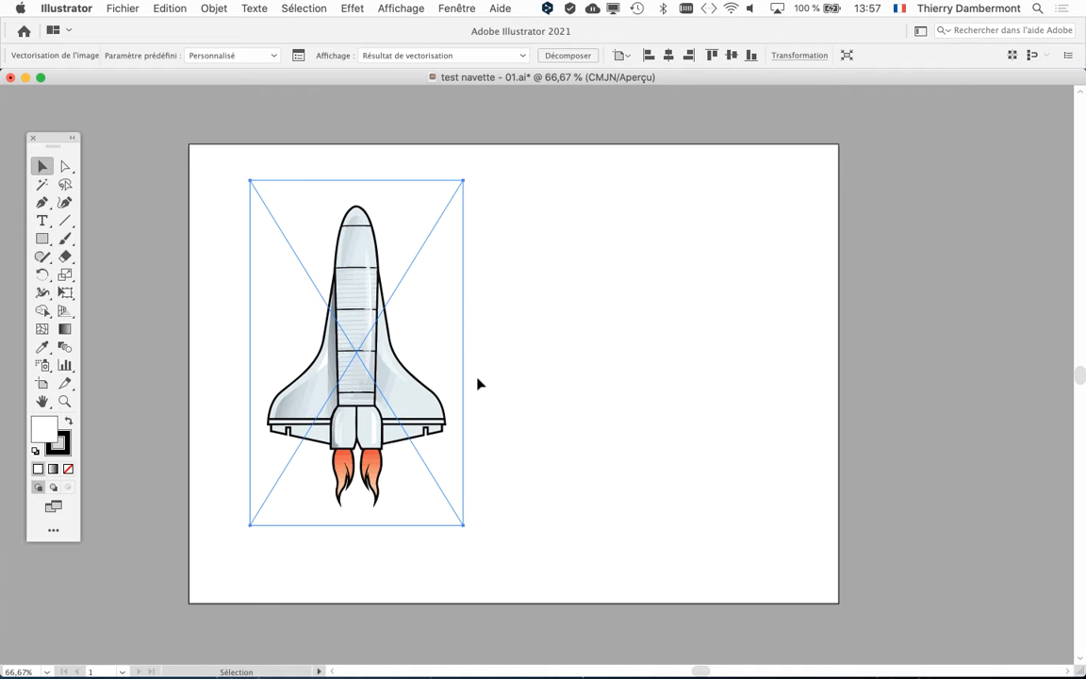
Step: Close test navette - 01.ai without saving the changes and open test navette - 02.ai
click(11, 78)
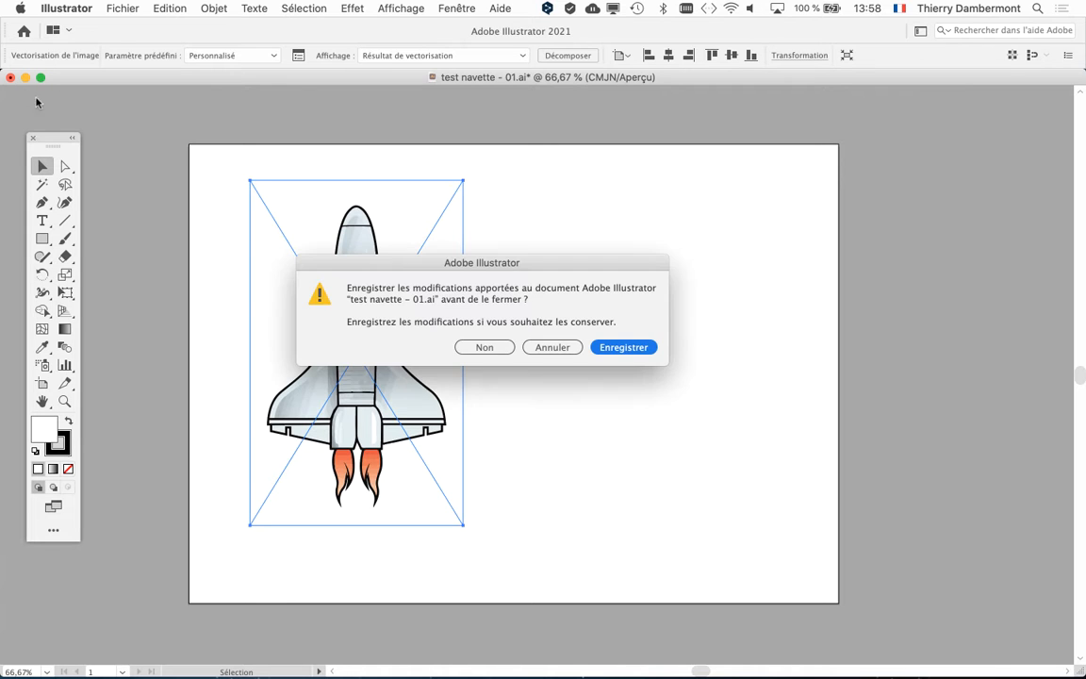
click(483, 347)
click(481, 318)
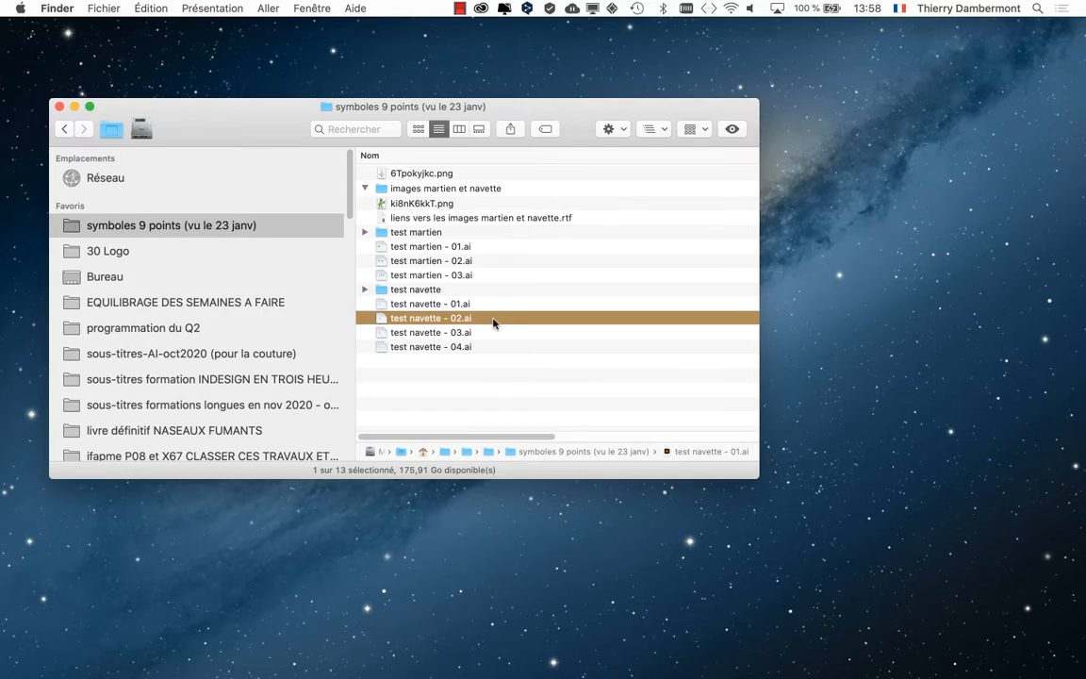
key(super+o)
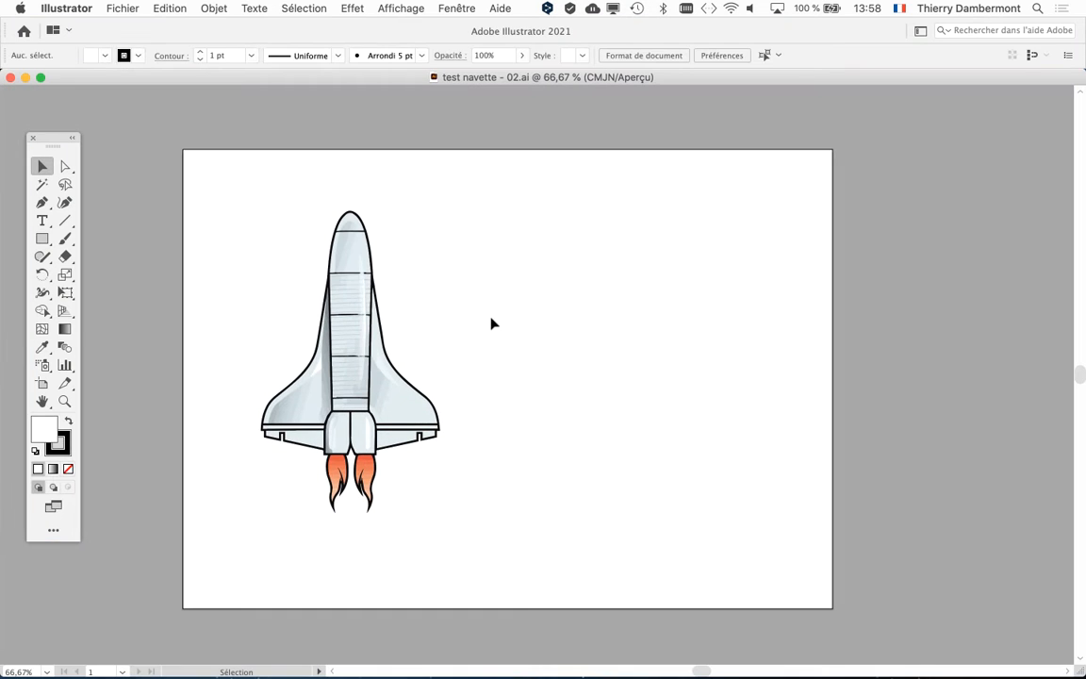
Step: Inspect the grouped vector paths and anchor points of the expanded shuttle, leaving it deselected
click(368, 337)
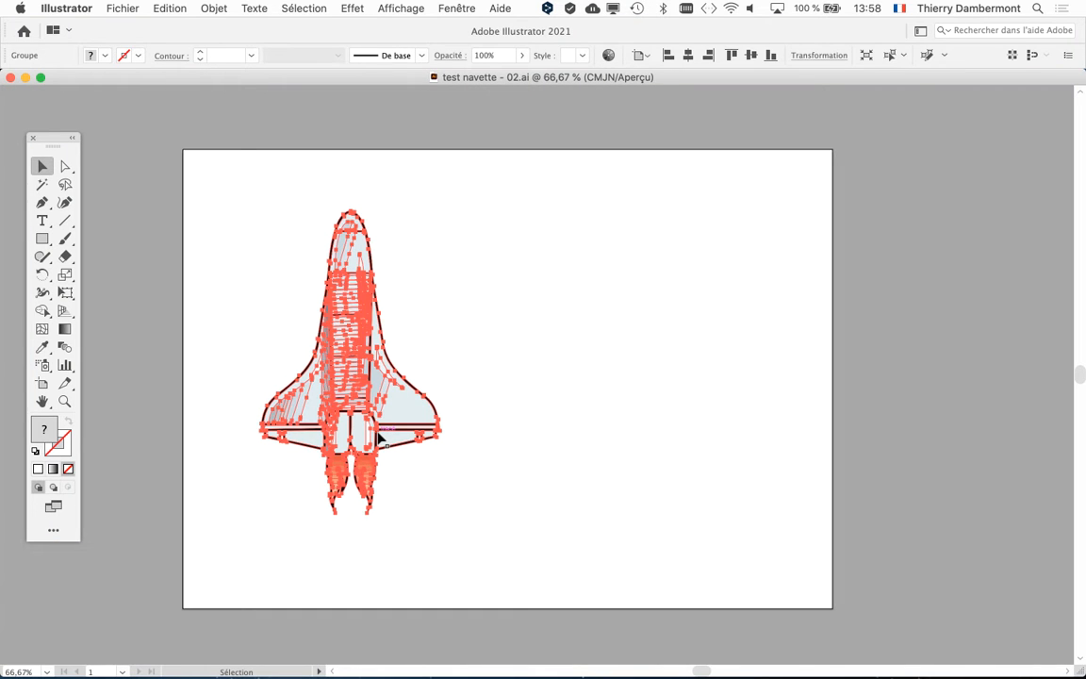
click(242, 344)
click(330, 352)
click(957, 490)
Step: Close test navette - 02.ai and open test navette - 03.ai
key(super+w)
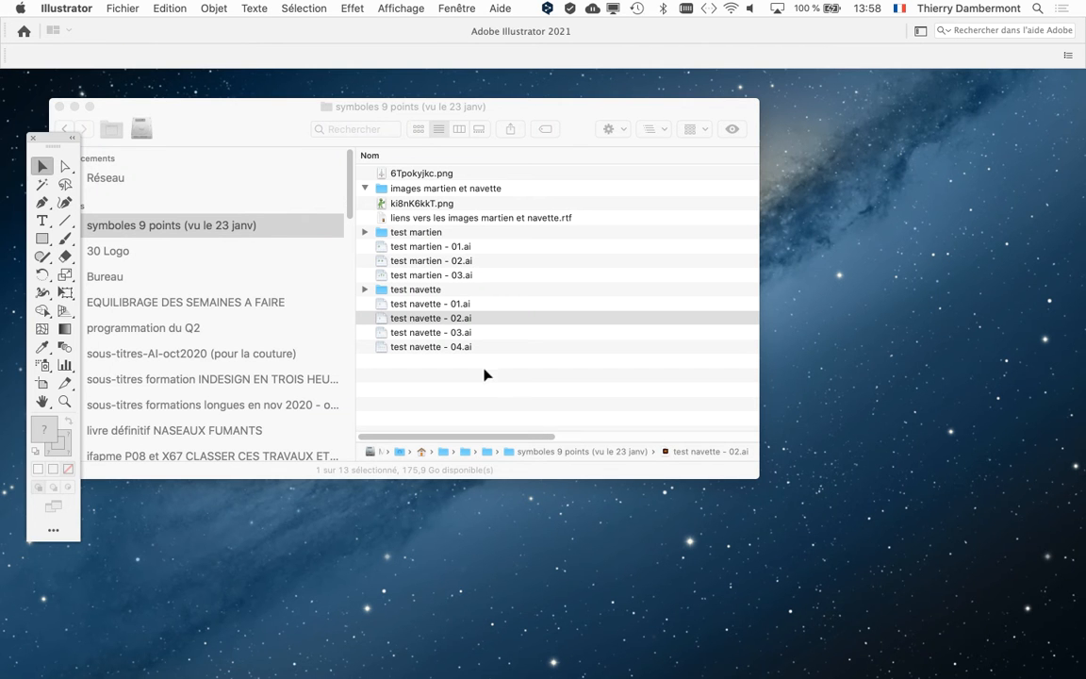
key(super+q)
click(496, 334)
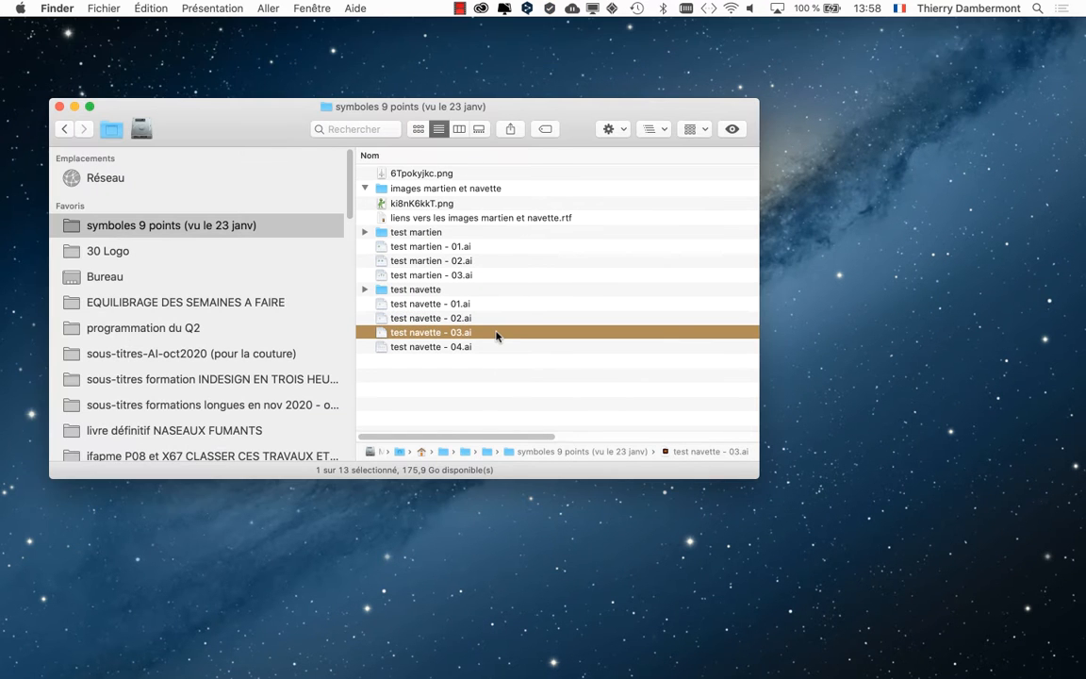
double_click(496, 335)
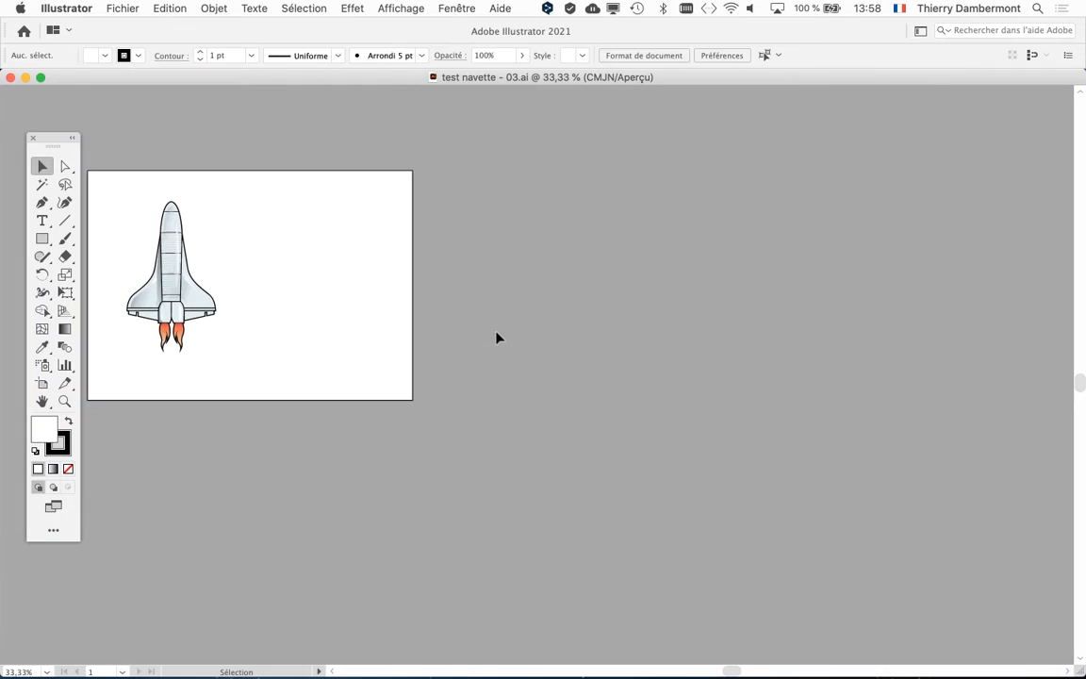
Step: Select the shuttle symbol instance and display the Symbols panel beside it on the artboard
click(175, 296)
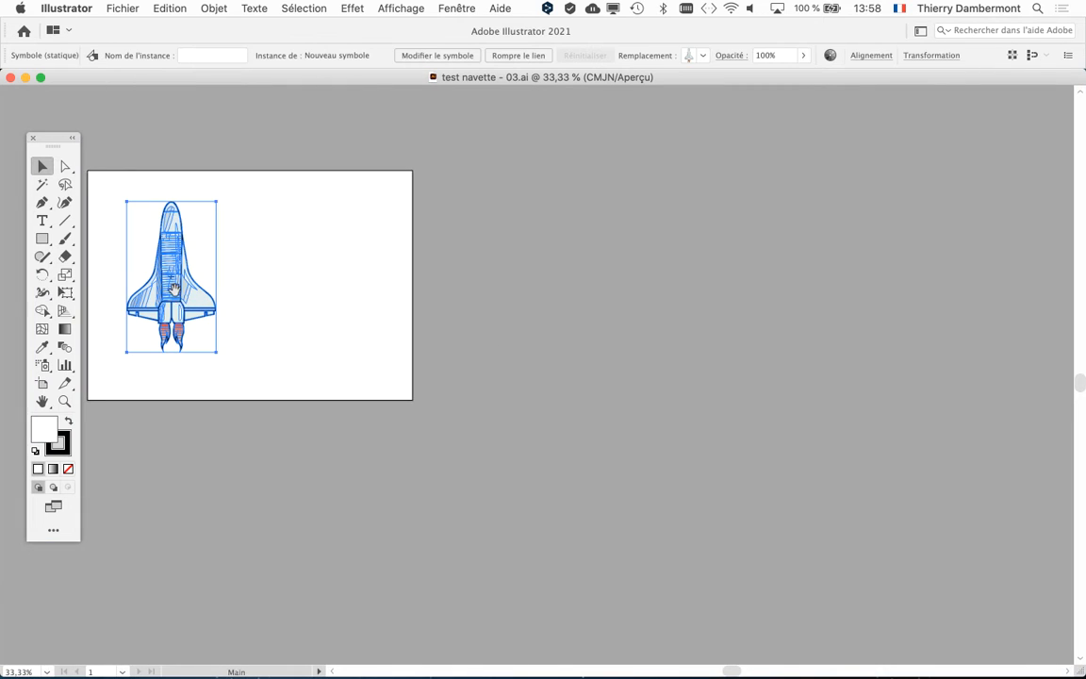
scroll(146, 272, up, 2)
drag(355, 372, 412, 466)
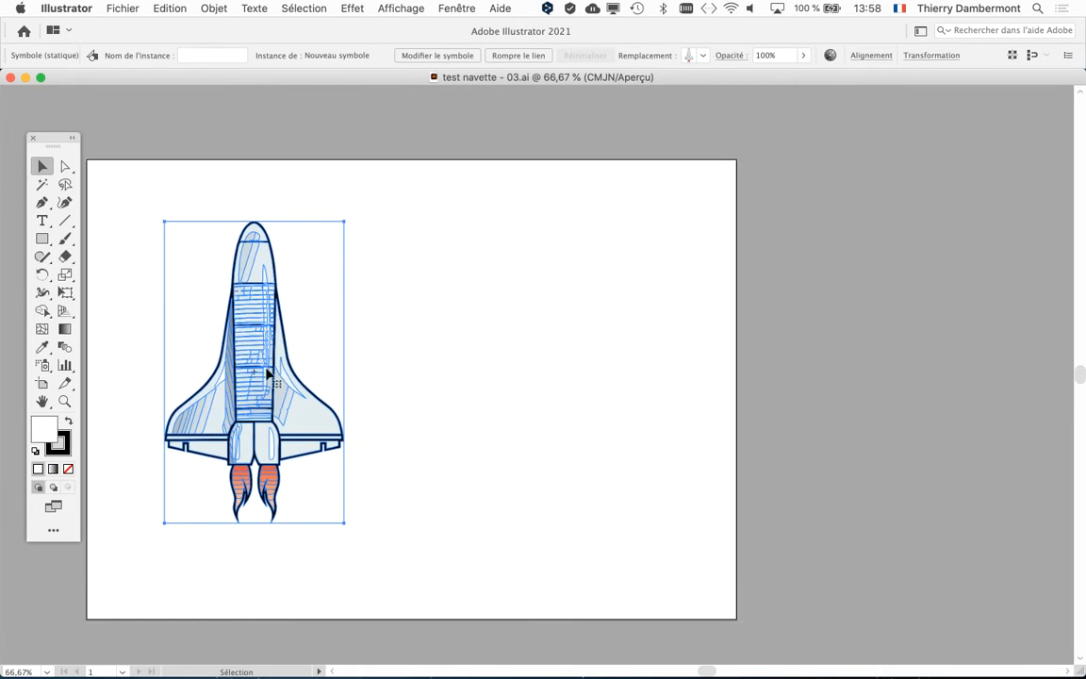
click(476, 7)
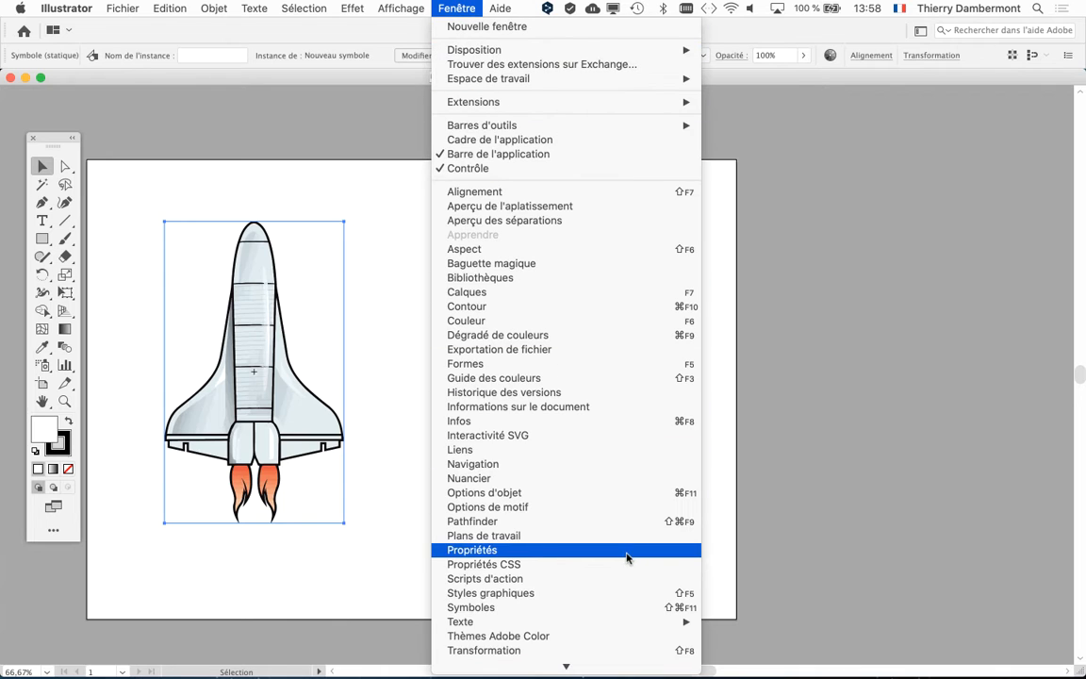
click(596, 608)
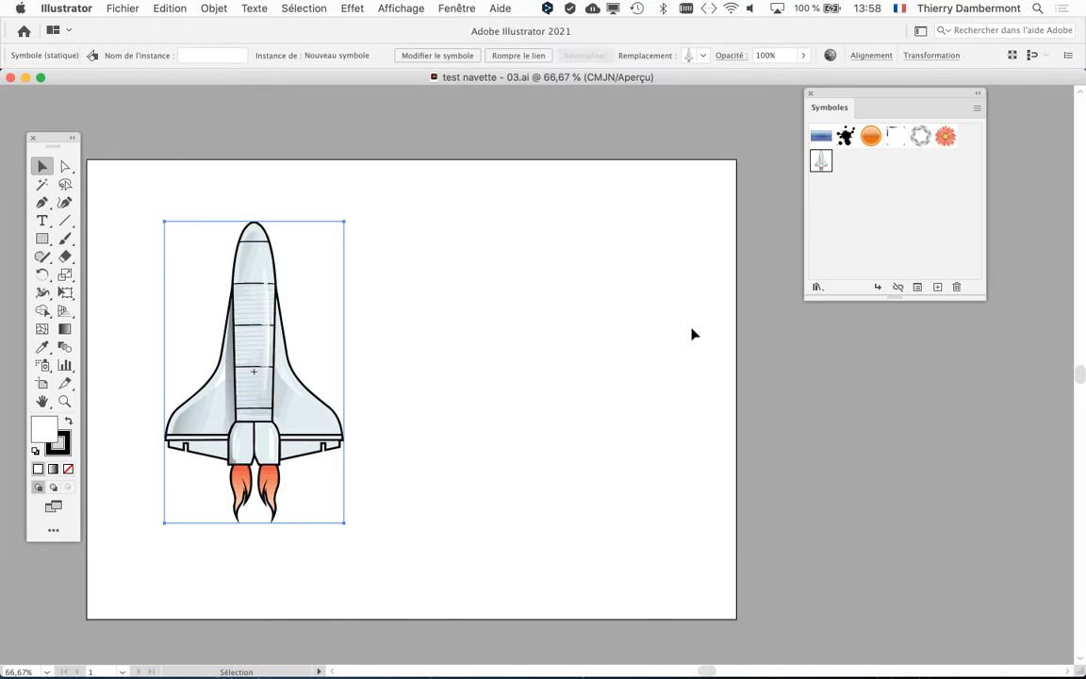
drag(833, 101, 497, 139)
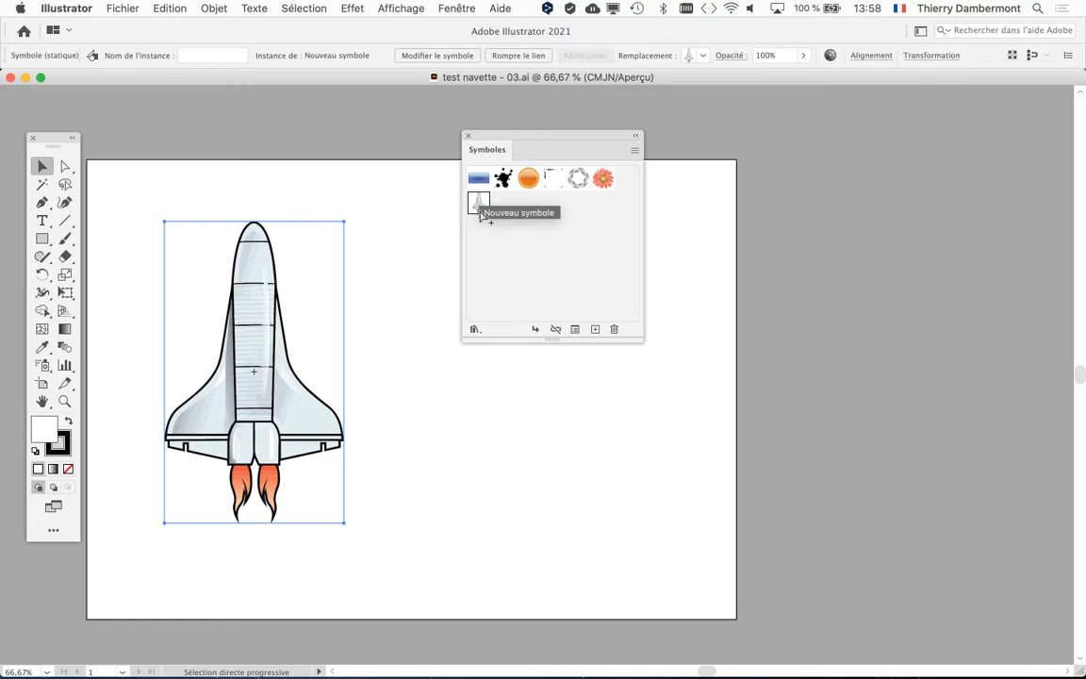
Step: Close test navette - 03.ai and open test navette - 04.ai
click(10, 77)
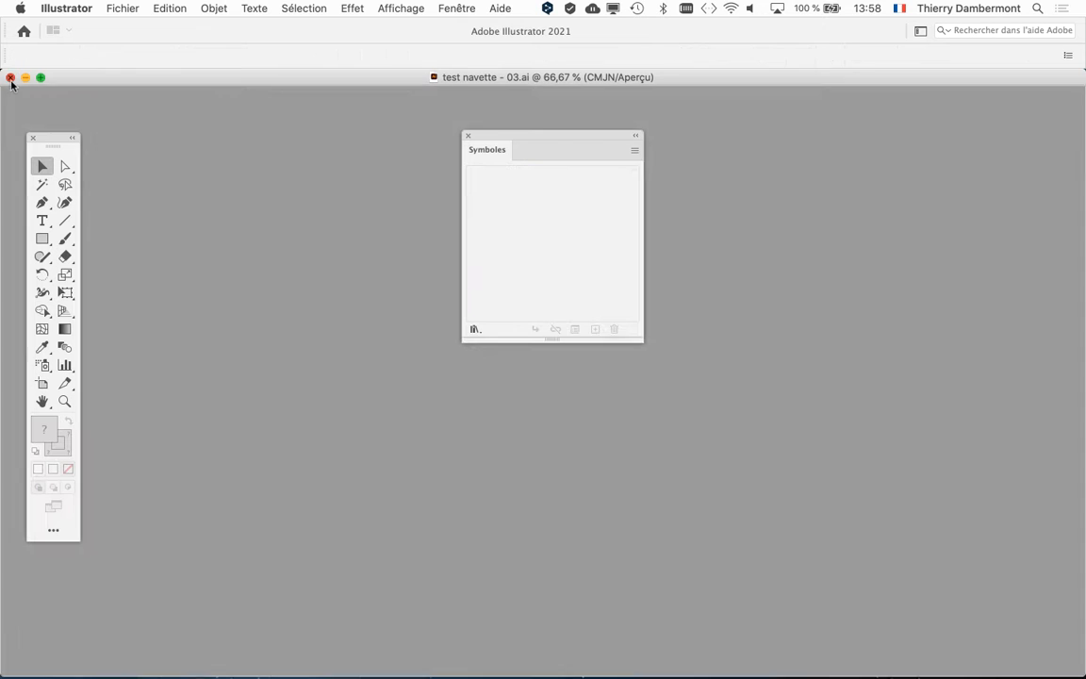
click(490, 361)
click(495, 348)
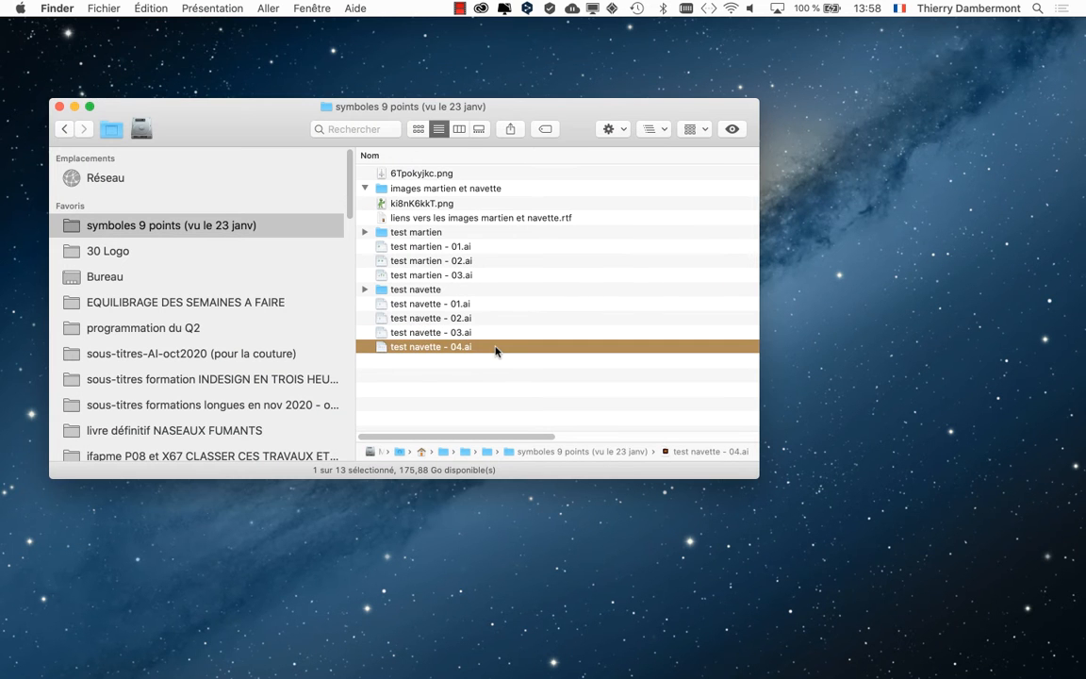
double_click(497, 349)
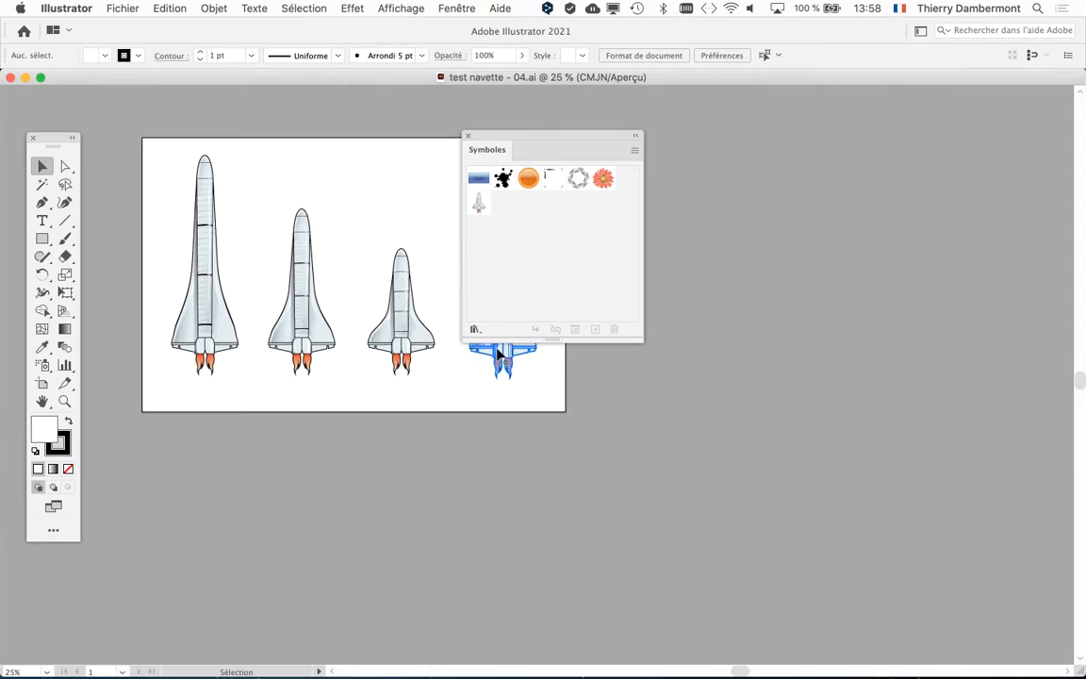
Step: Move the Symbols panel clear of the artboard and compare the four shuttle instances
drag(489, 135, 845, 196)
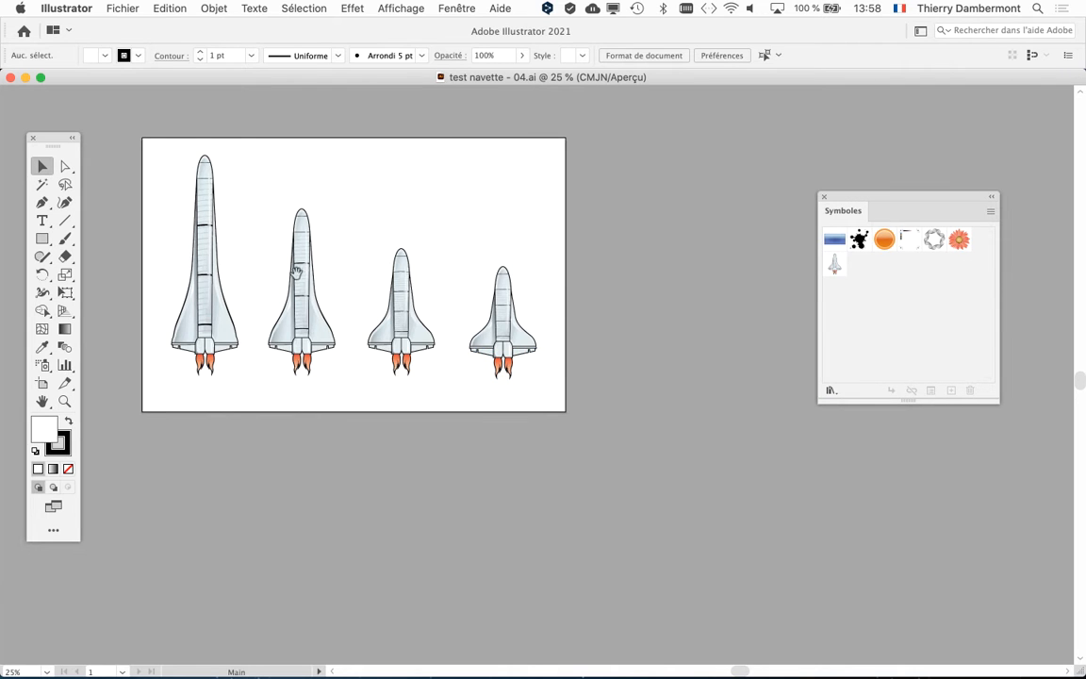
scroll(266, 245, left, 5)
scroll(266, 245, up, 3)
click(429, 358)
click(313, 359)
click(233, 334)
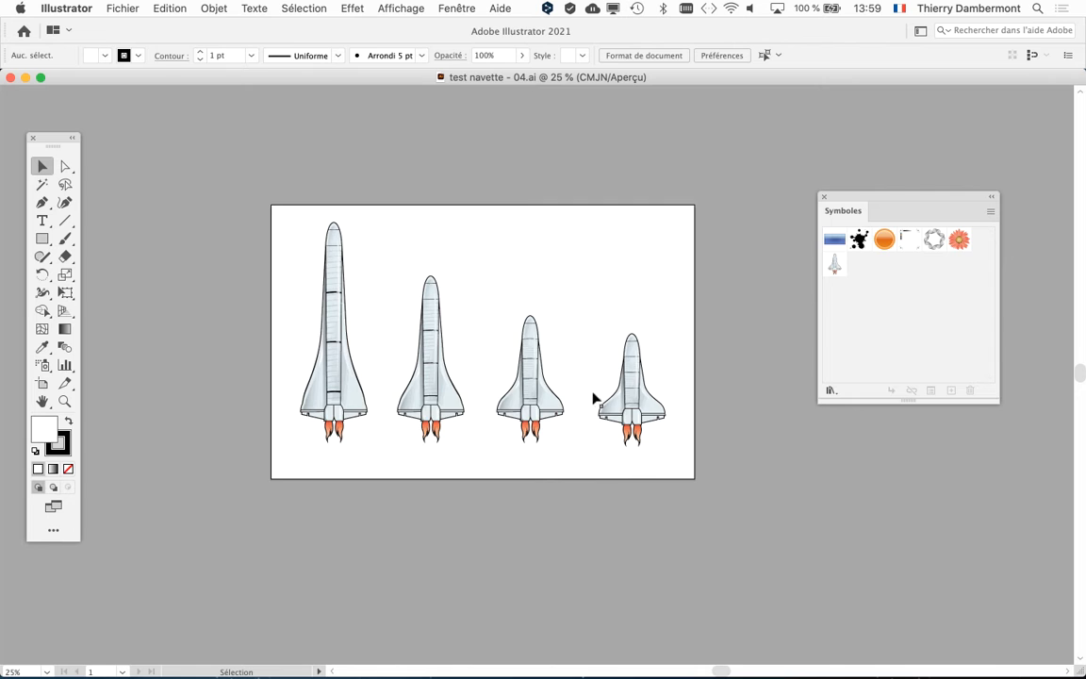
Step: Stretch the rightmost shuttle upward with Free Transform until it is slightly taller than the tallest shuttle
scroll(676, 395, up, 3)
click(578, 346)
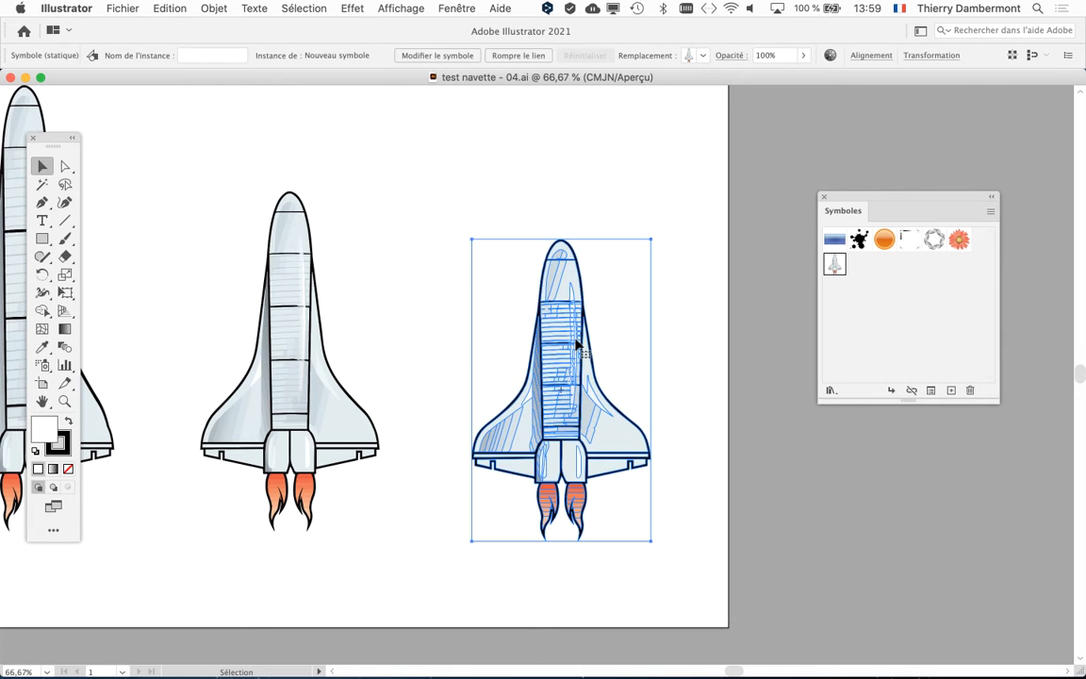
drag(53, 139, 391, 144)
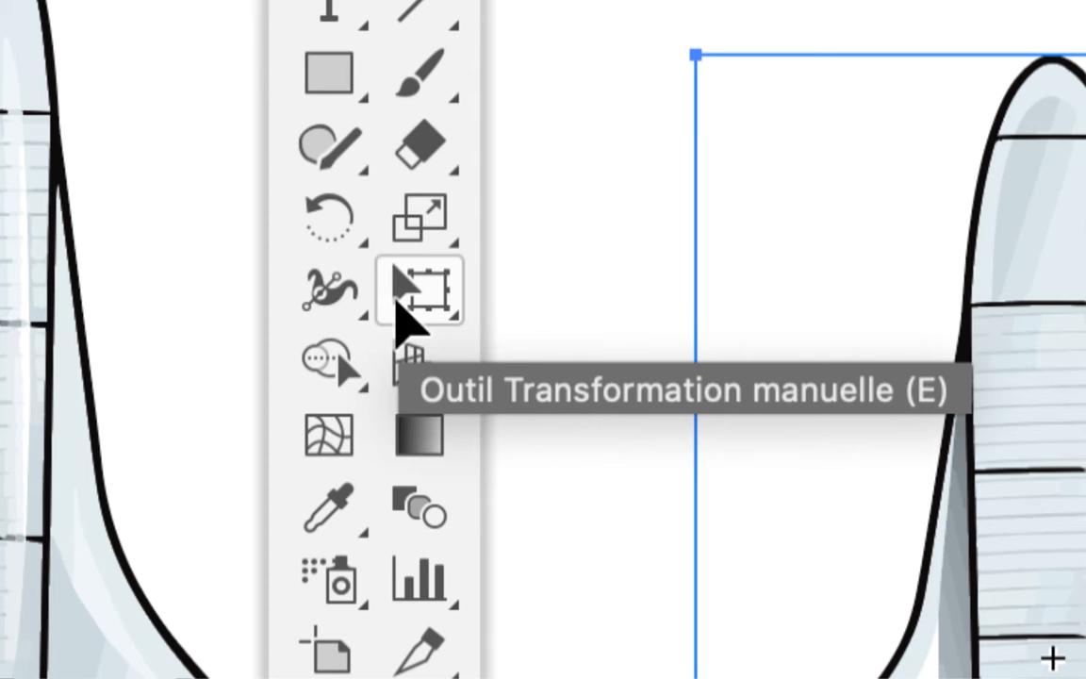
click(396, 275)
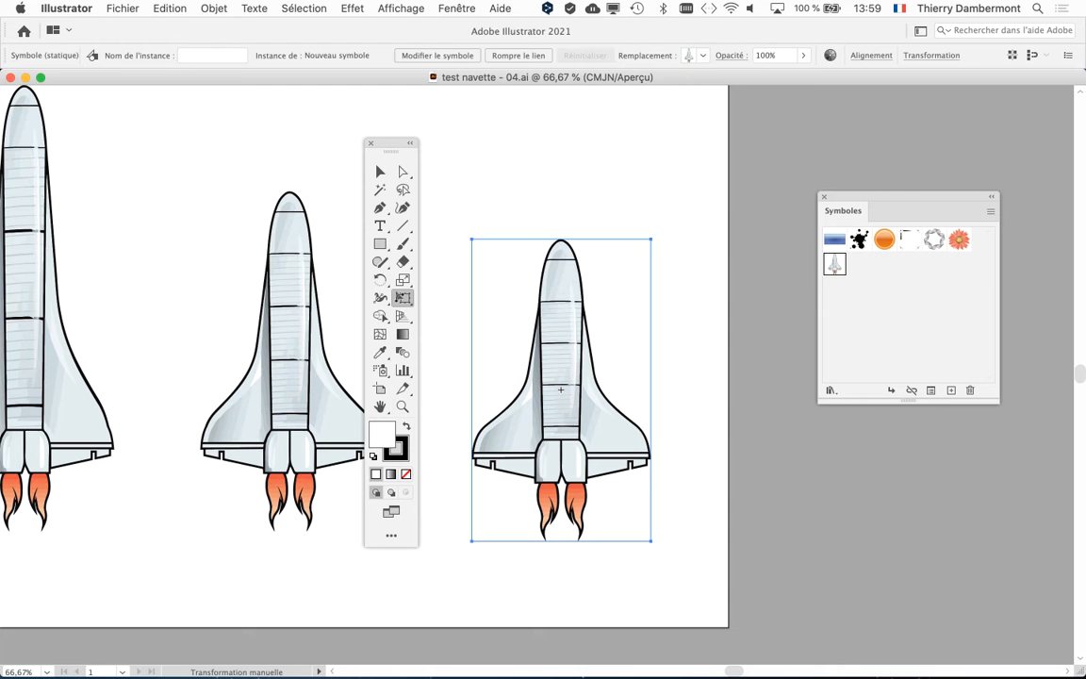
drag(561, 238, 560, 128)
scroll(561, 226, down, 2)
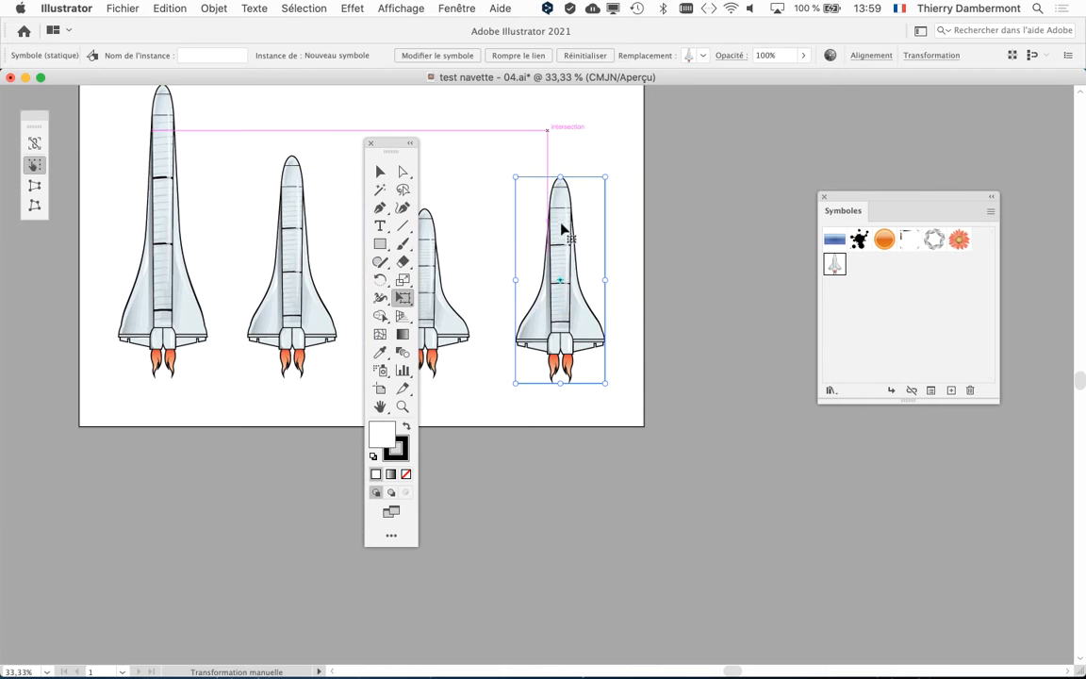
drag(557, 176, 558, 102)
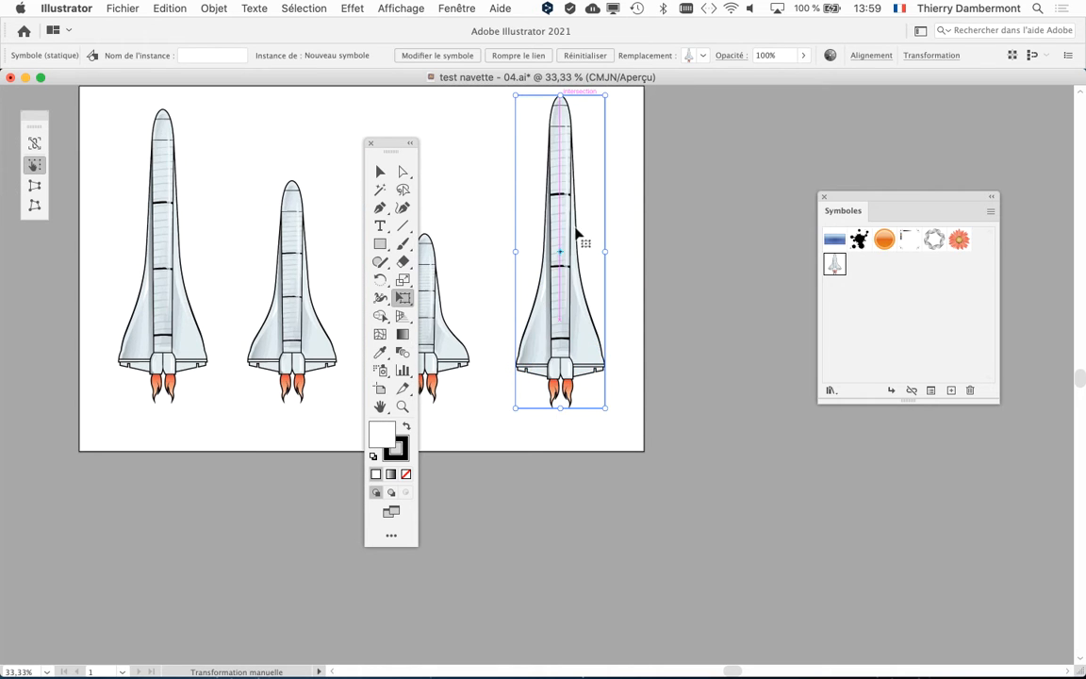
Step: Stretch the rightmost shuttle to roughly double its height, far beyond the artboard's upper edge, and deselect it
key(space)
drag(593, 250, 630, 423)
scroll(630, 415, down, 1)
scroll(630, 415, down, 1)
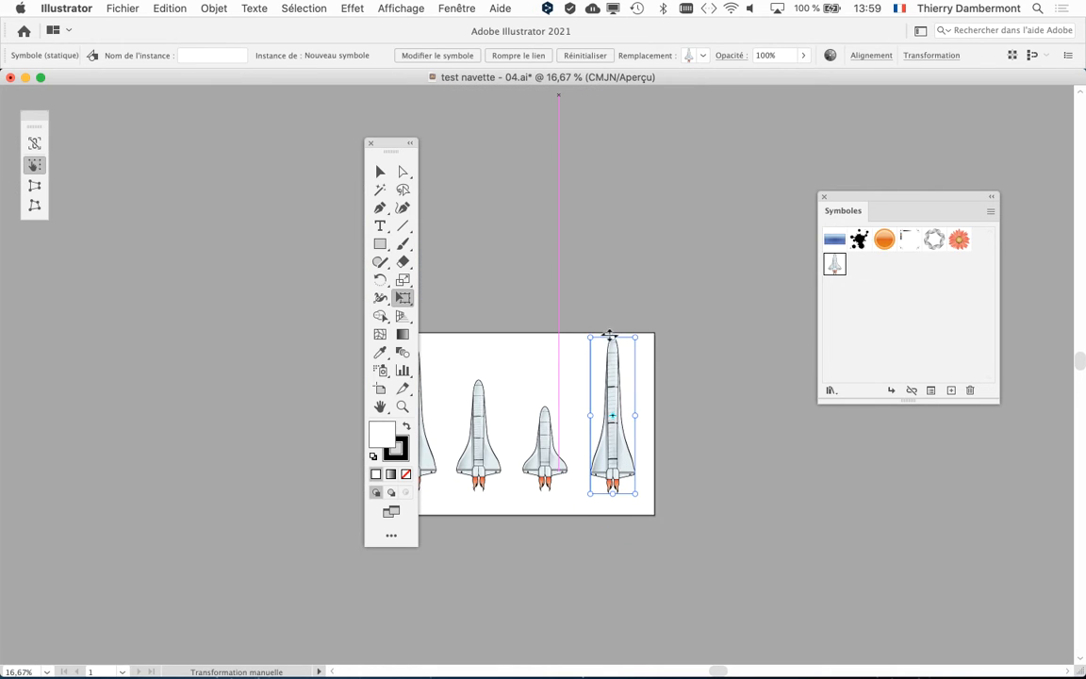
drag(613, 337, 613, 158)
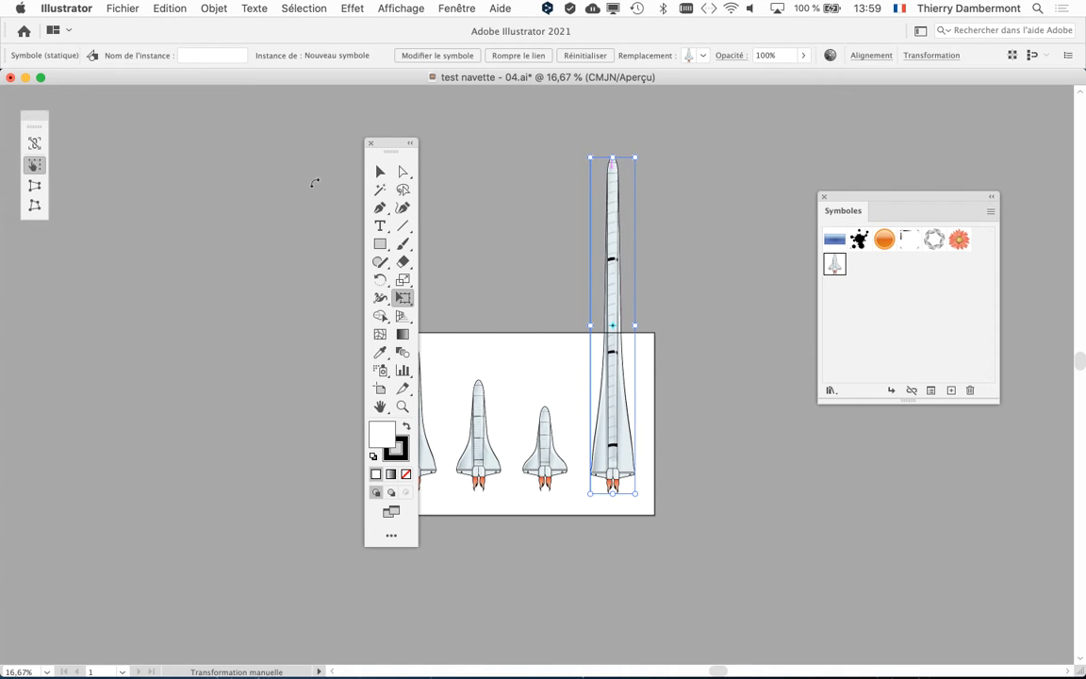
click(380, 171)
click(509, 267)
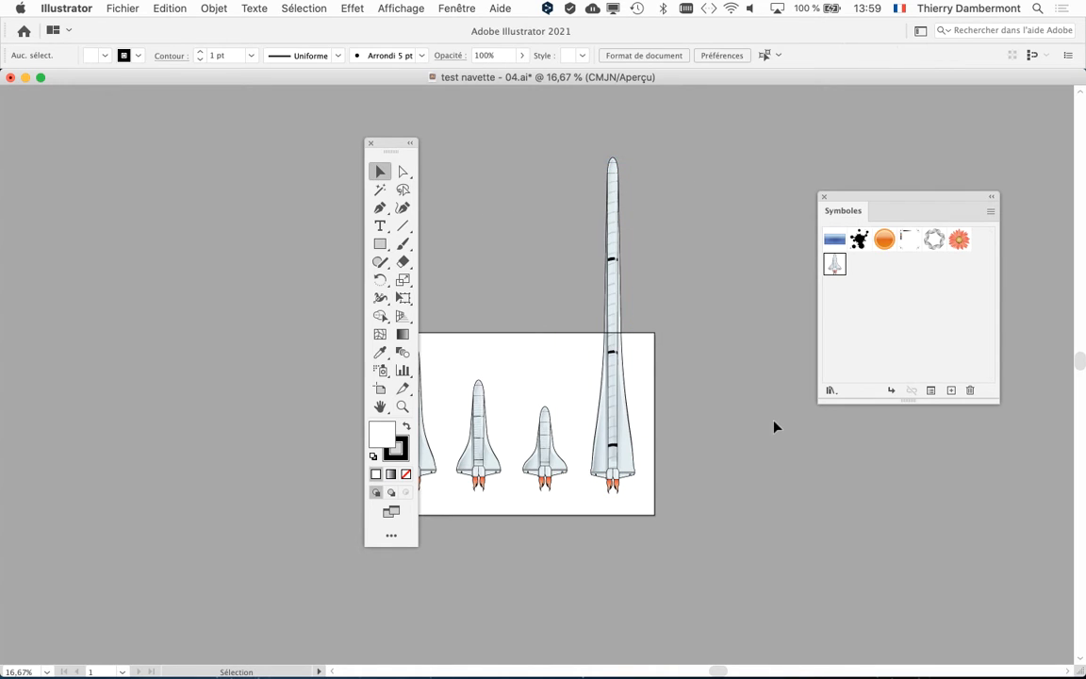
Step: Move the toolbar off the artboard and shorten the overstretched shuttle to about two-thirds of its height with Free Transform
drag(386, 144, 189, 168)
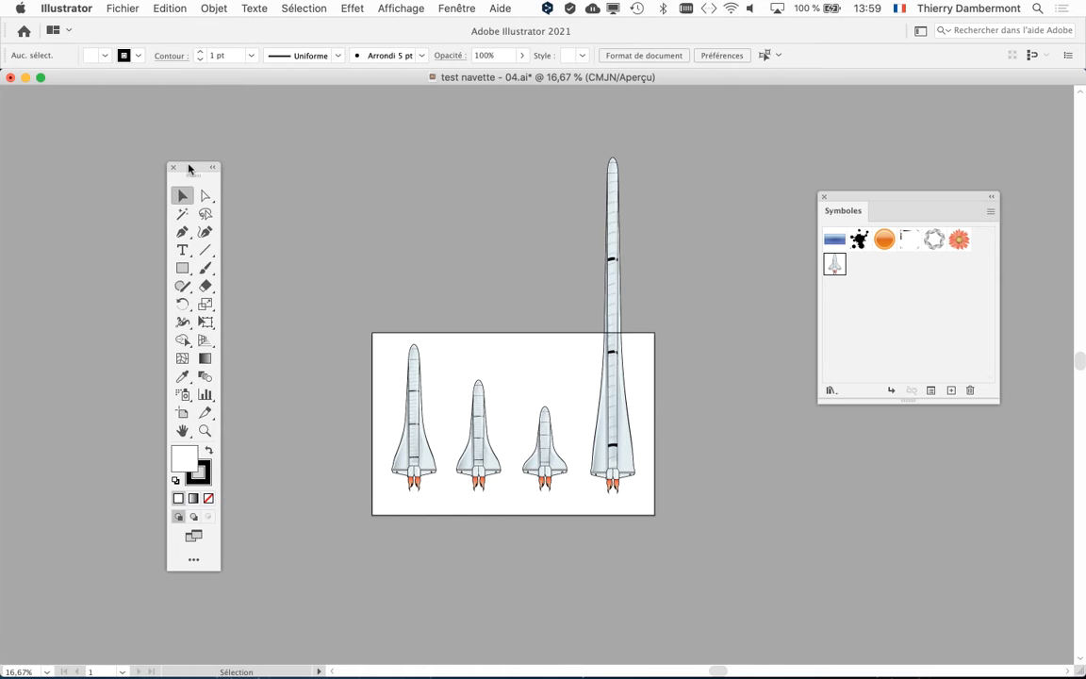
click(612, 216)
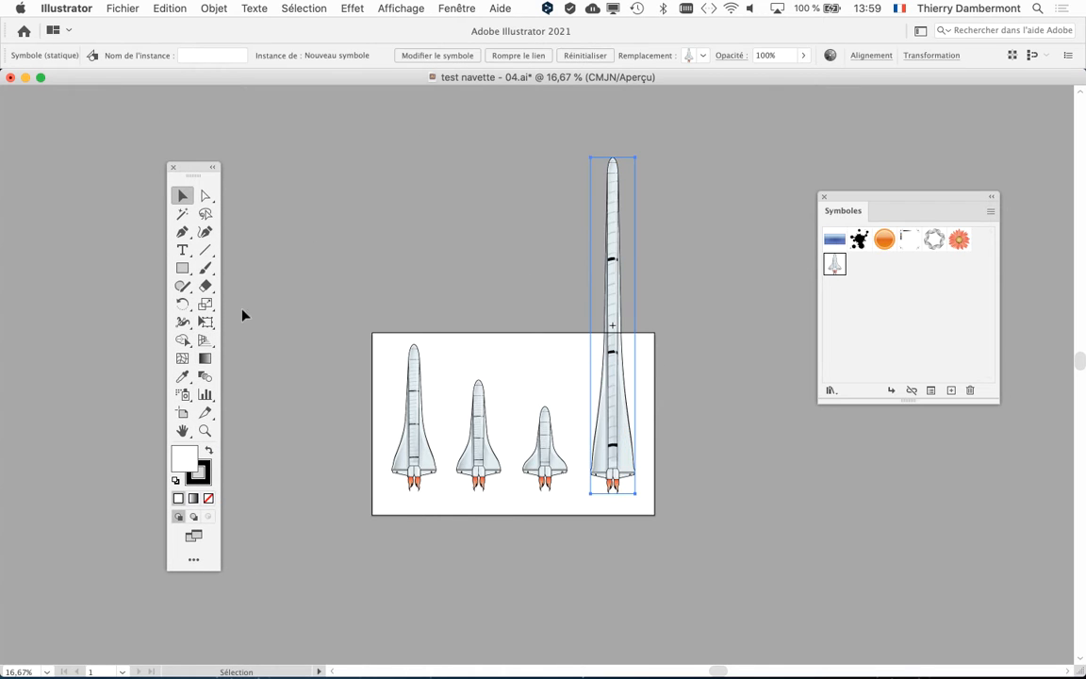
click(206, 322)
drag(617, 169, 616, 268)
key(v)
click(283, 235)
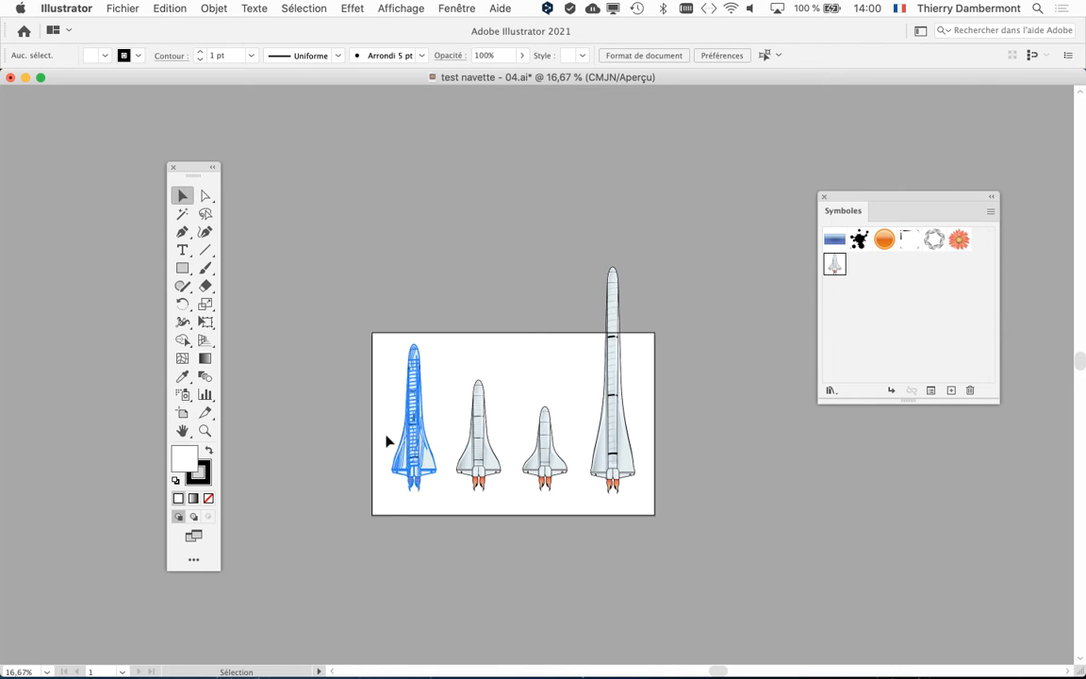
Step: Switch to Firefox and browse the Google Images results for "stats bar" for examples of bar charts
drag(174, 163, 108, 123)
mouse_move(1, 339)
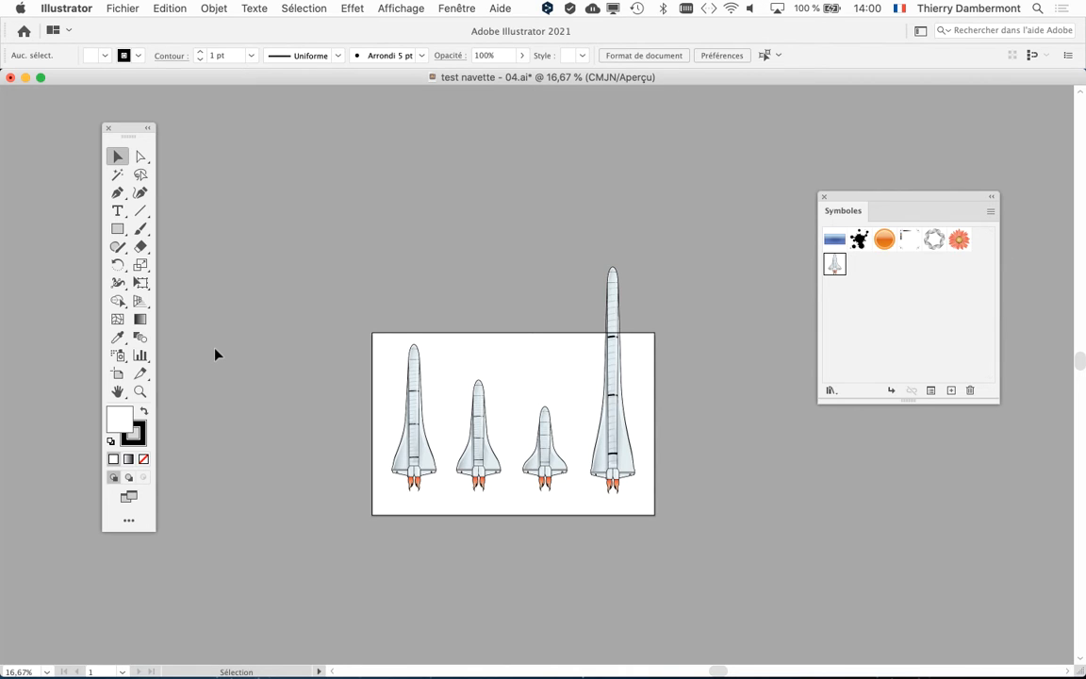
mouse_move(3, 475)
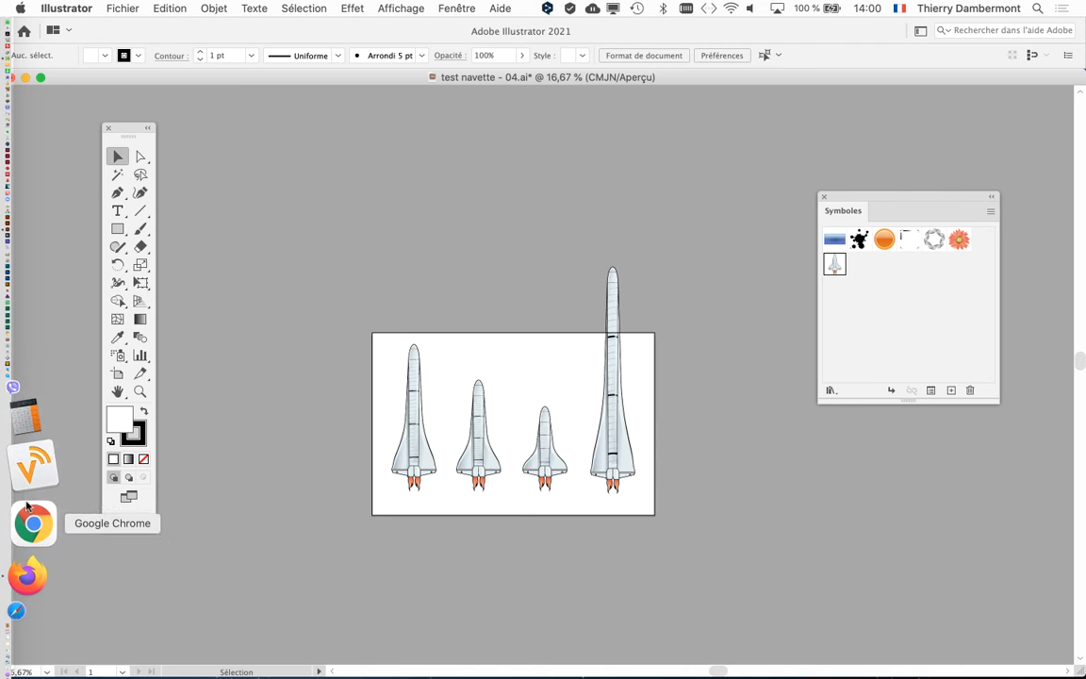
click(21, 508)
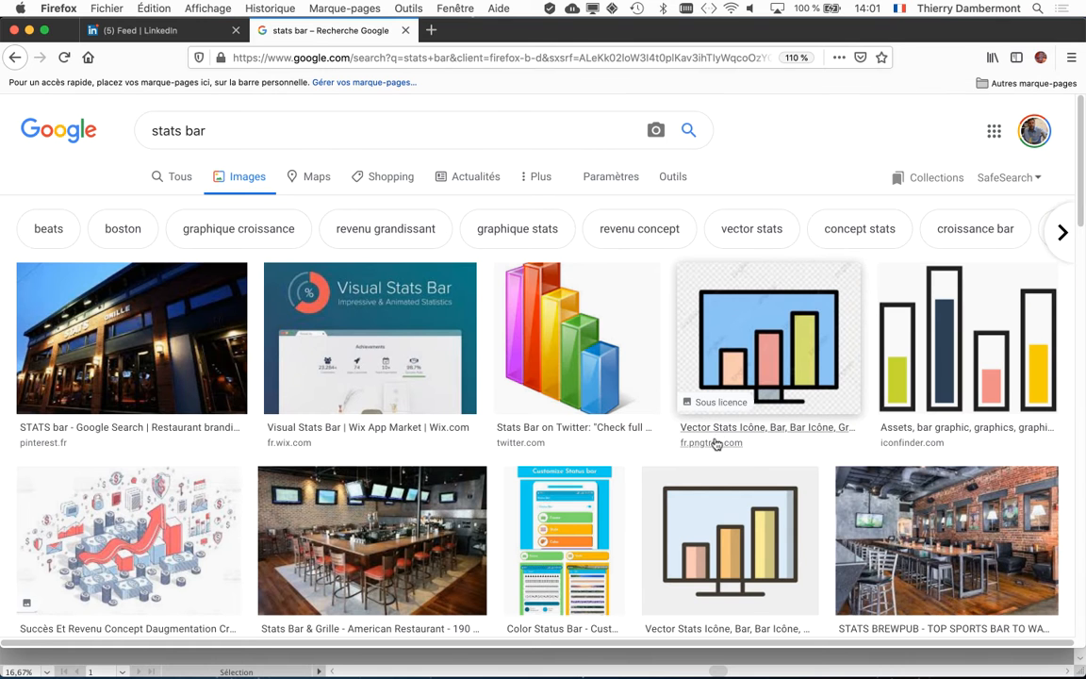
scroll(715, 444, down, 10)
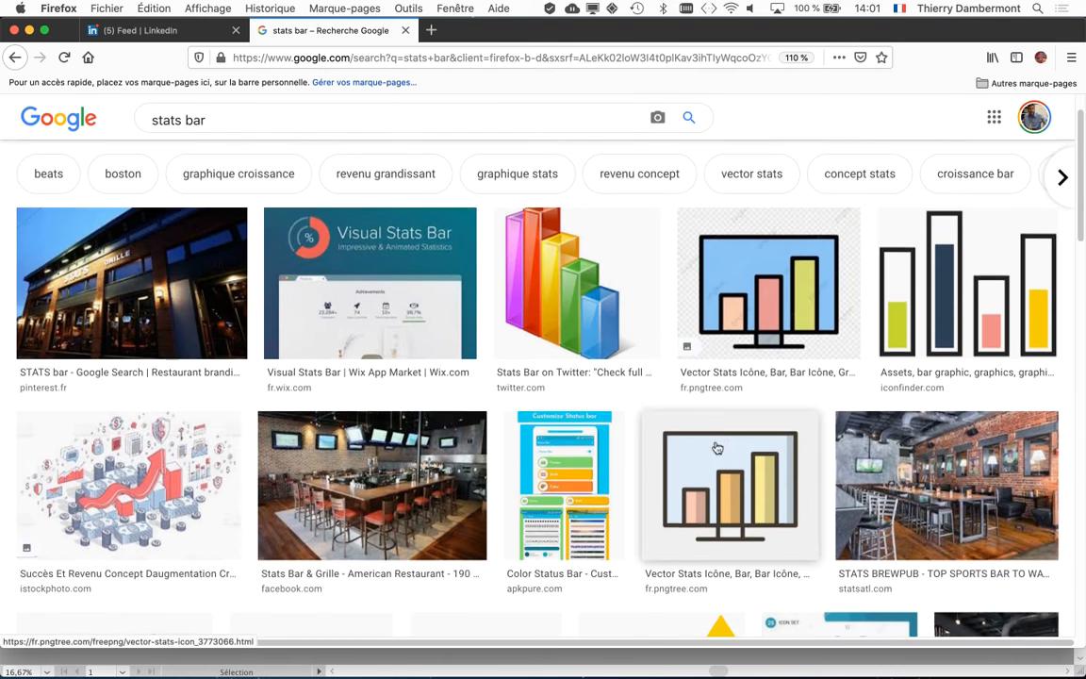
scroll(705, 455, down, 3)
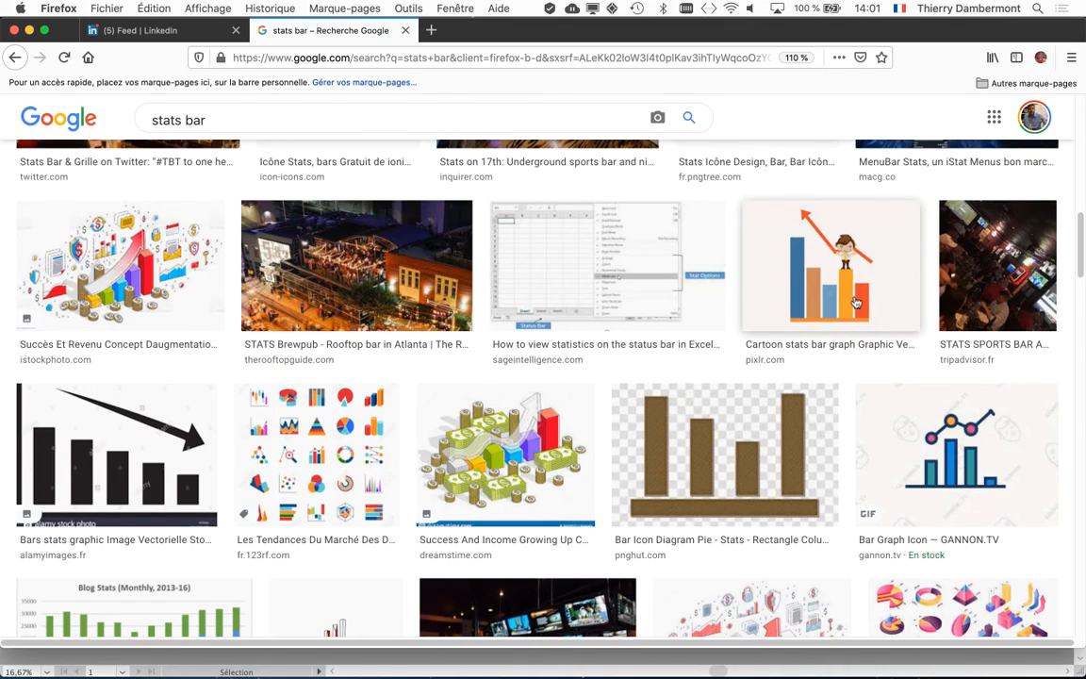
Step: Open the Blog Stats (Monthly, 2013-16) bar chart from the image results at full size and examine its bars
scroll(837, 316, down, 5)
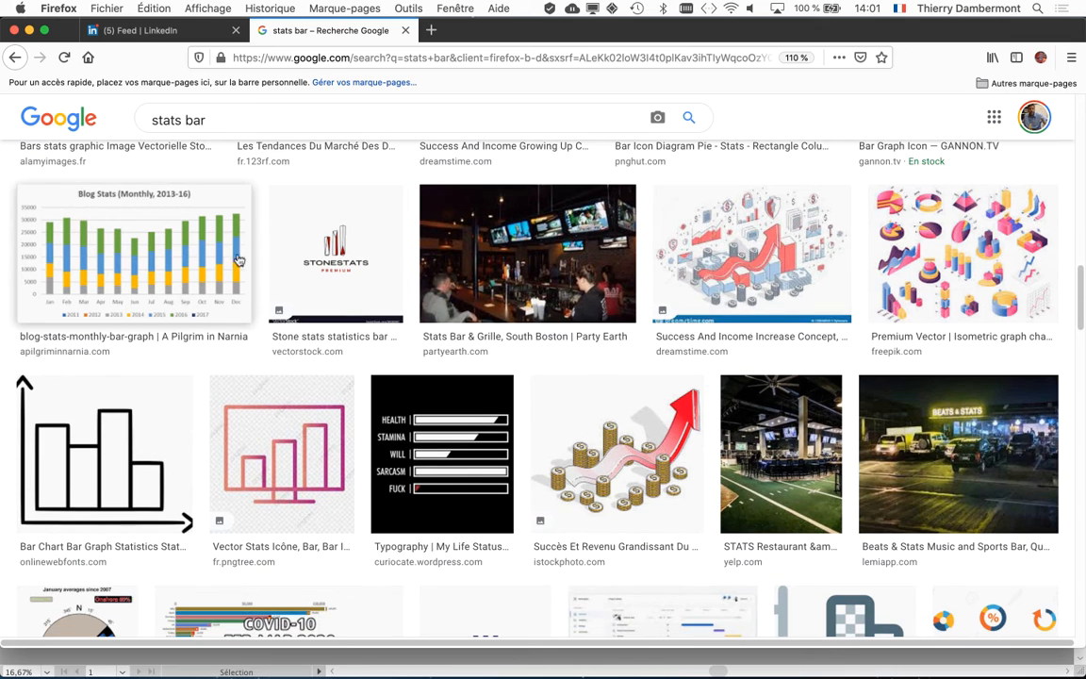
click(240, 261)
right_click(763, 226)
click(698, 232)
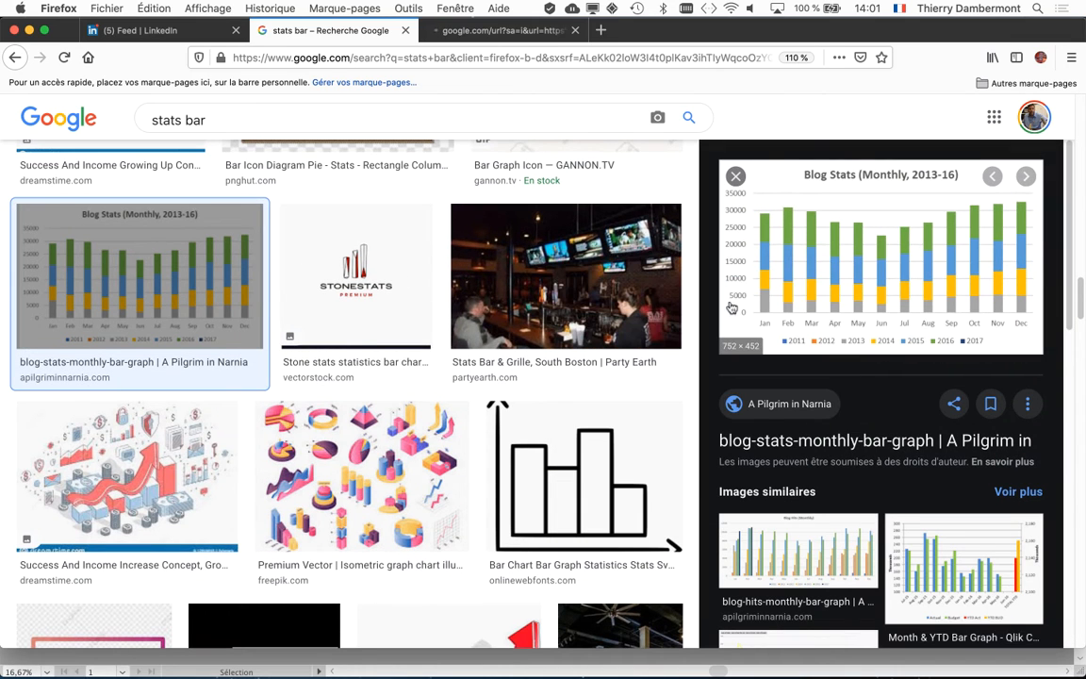
right_click(834, 244)
click(818, 251)
right_click(829, 249)
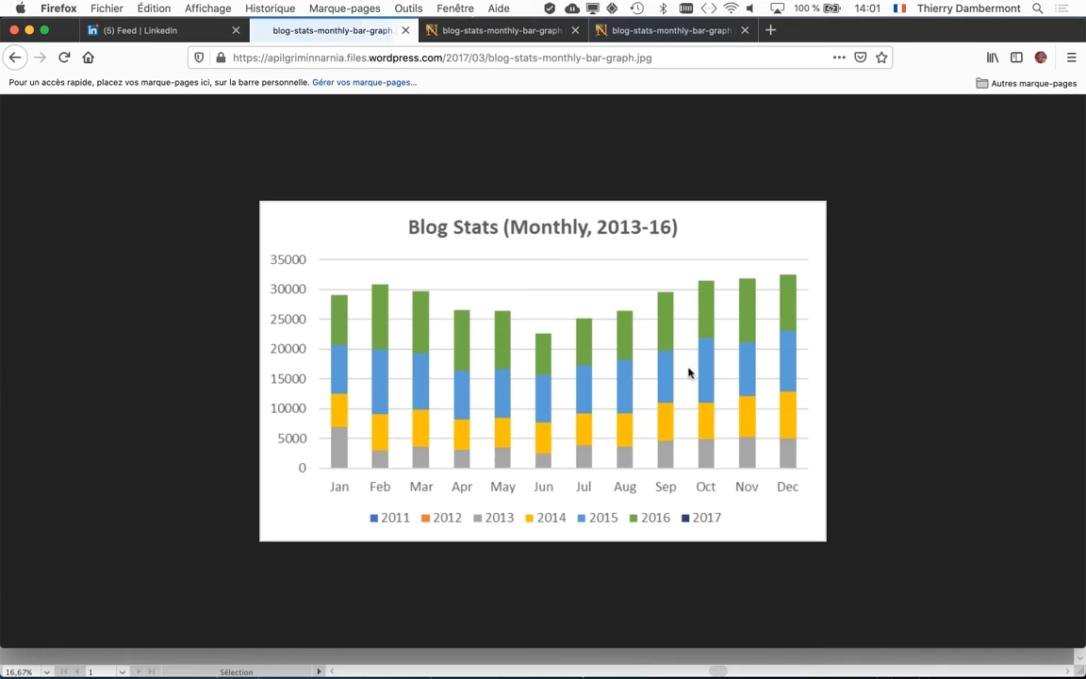
click(691, 370)
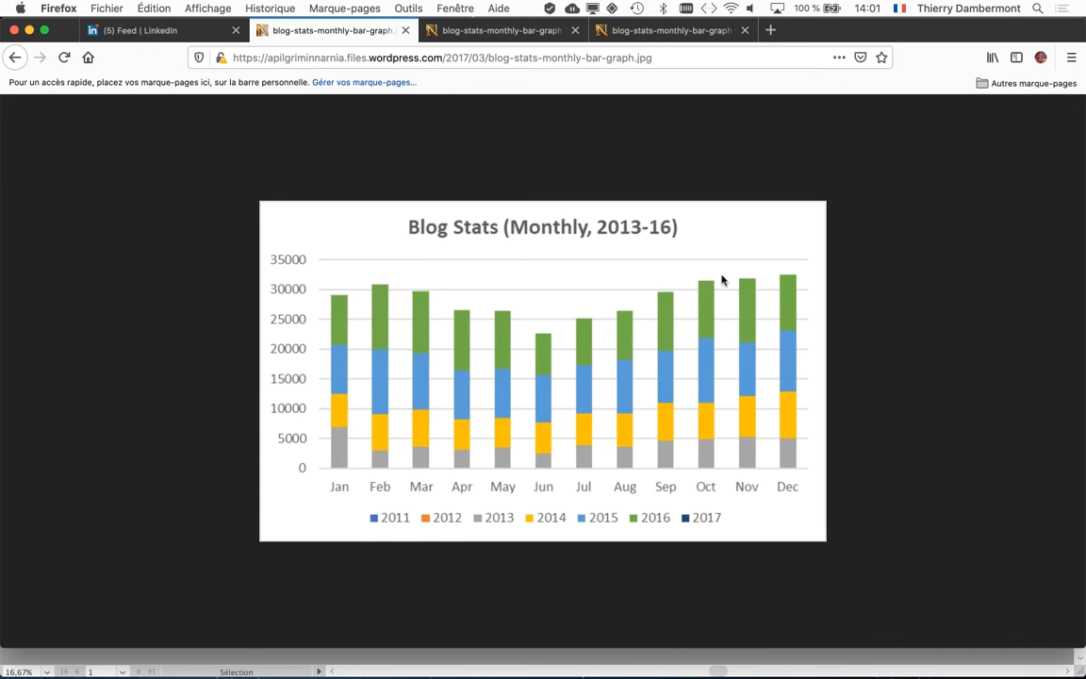
Step: Close the bar chart image tabs, minimise the Firefox window and return to the shuttle document in Illustrator
click(575, 30)
click(572, 31)
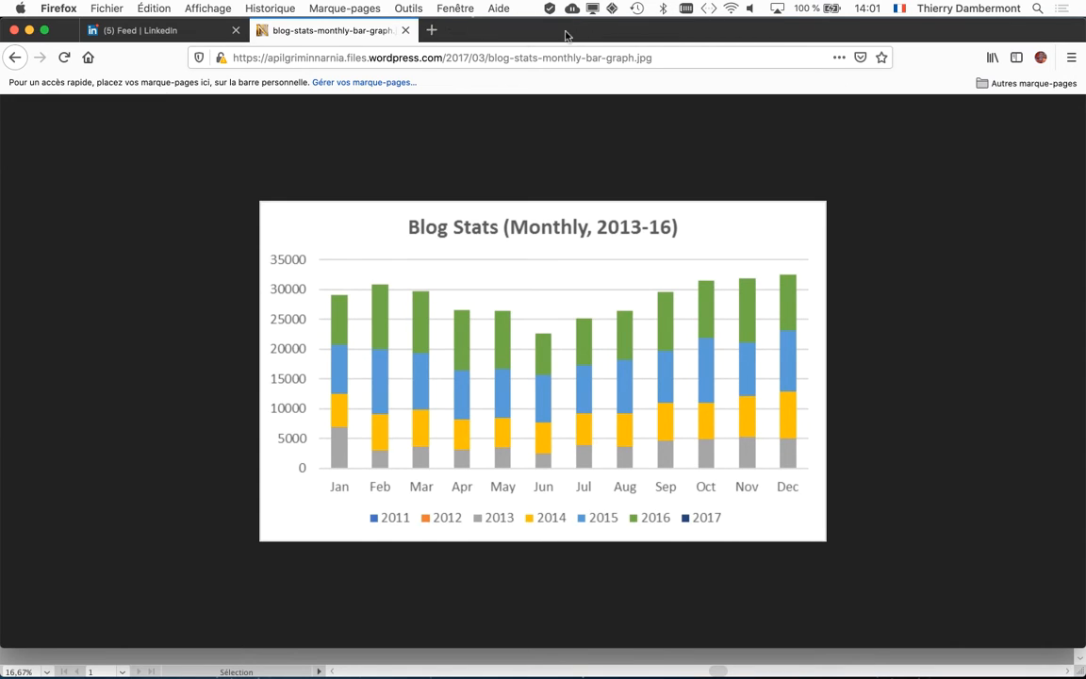
click(406, 31)
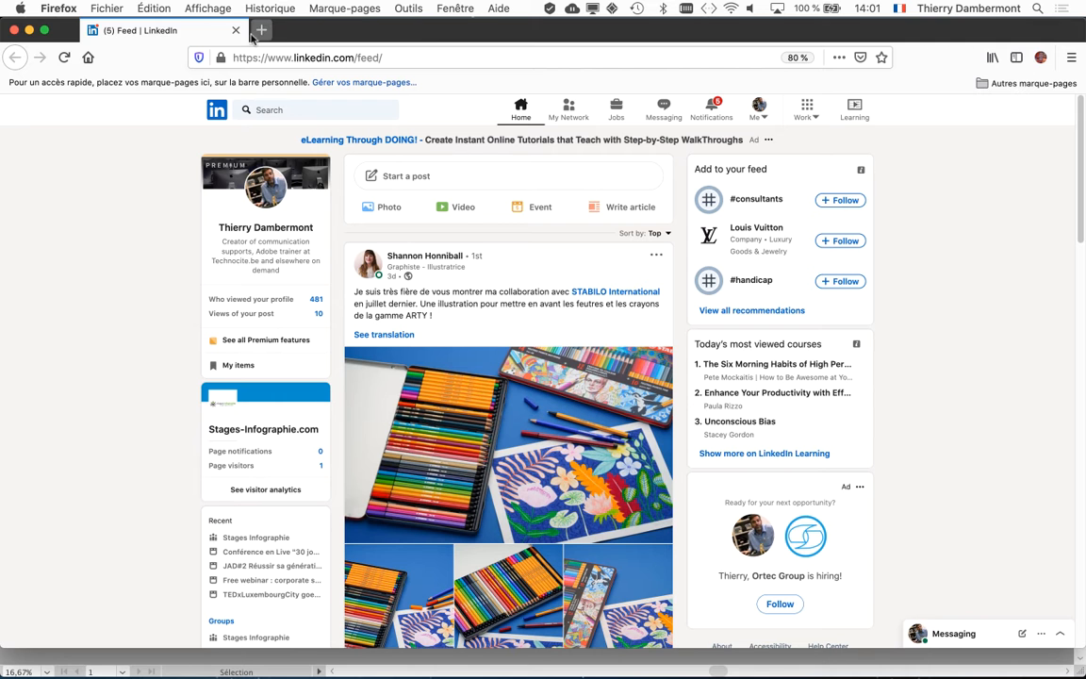
key(super+m)
click(319, 90)
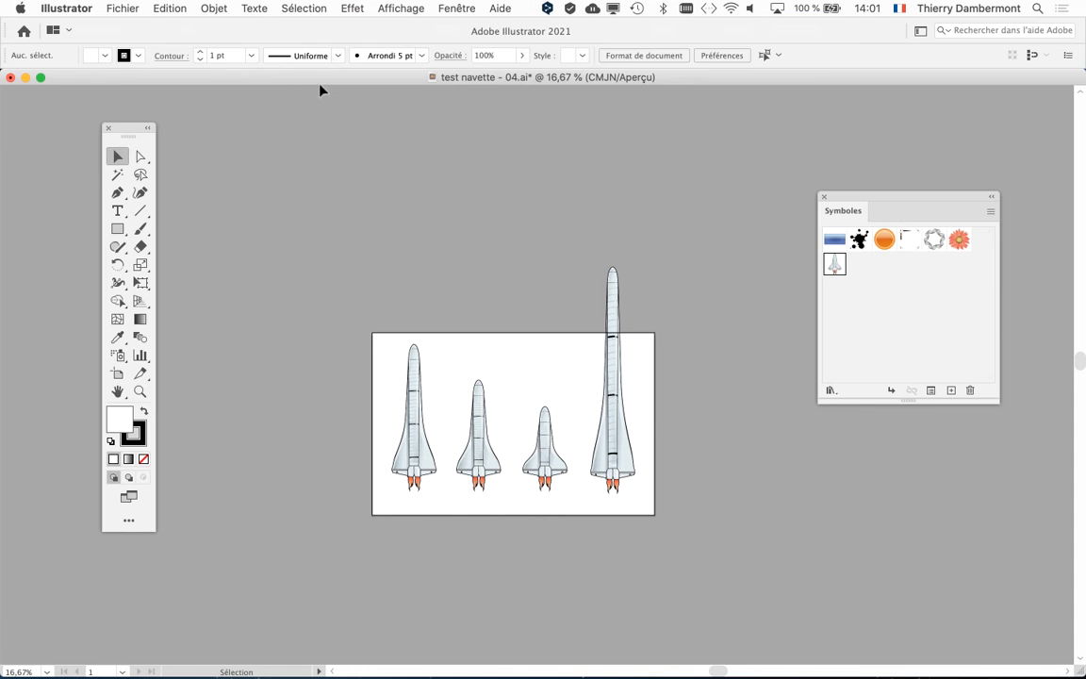
Step: Close test navette - 04.ai without saving and open test martien - 01.ai from the symboles 9 points folder
click(12, 77)
click(485, 347)
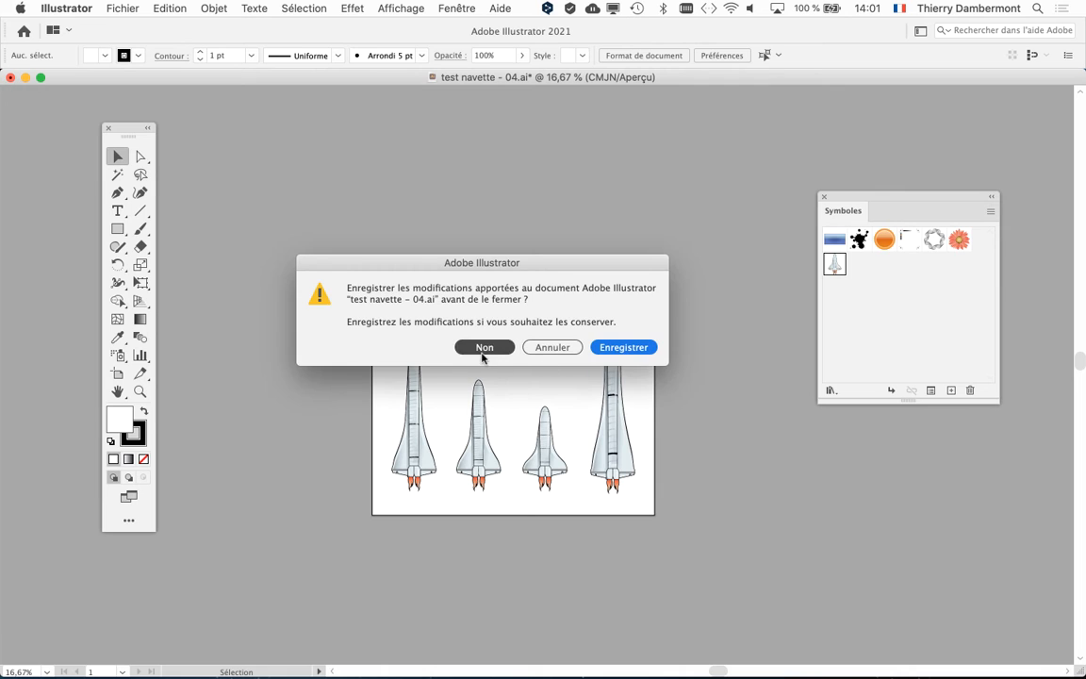
click(419, 249)
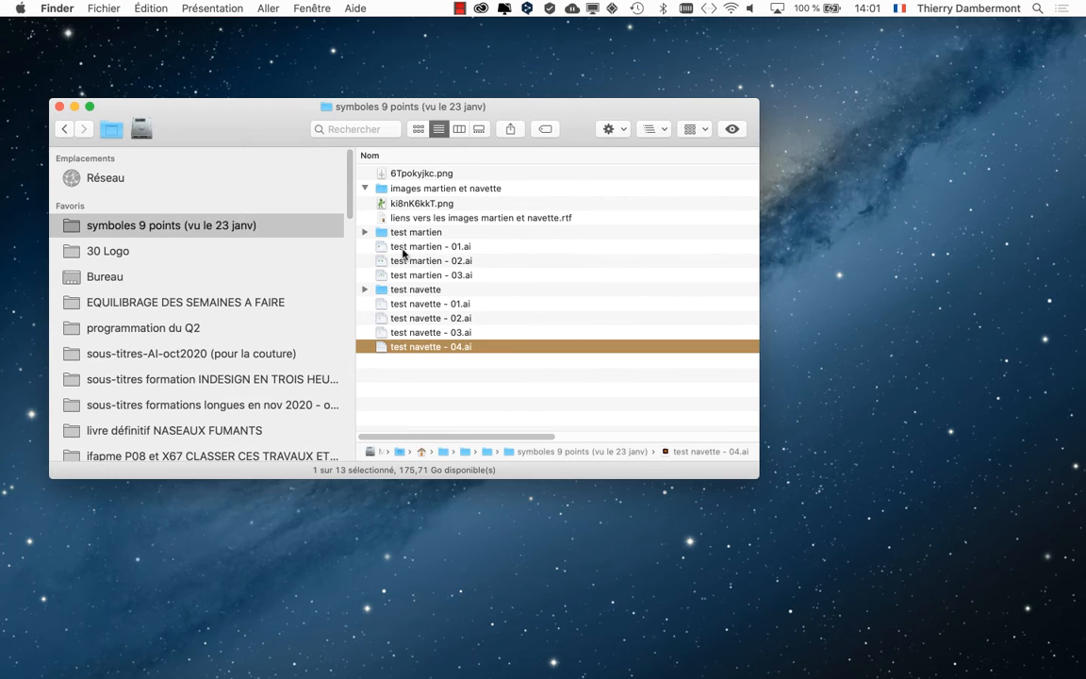
click(415, 248)
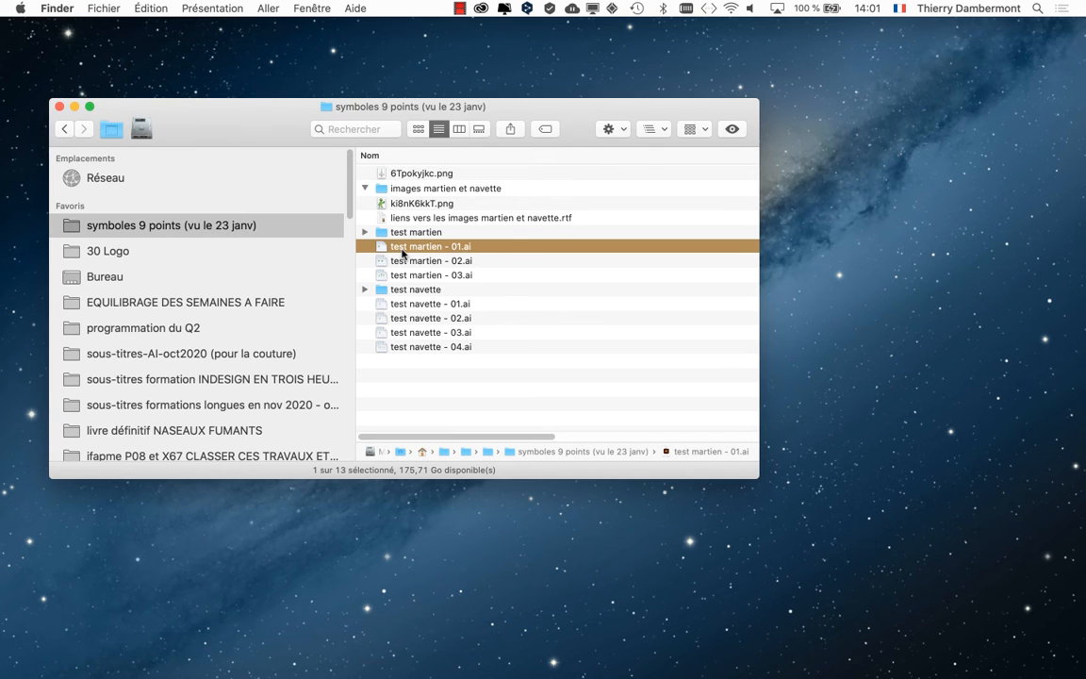
double_click(403, 248)
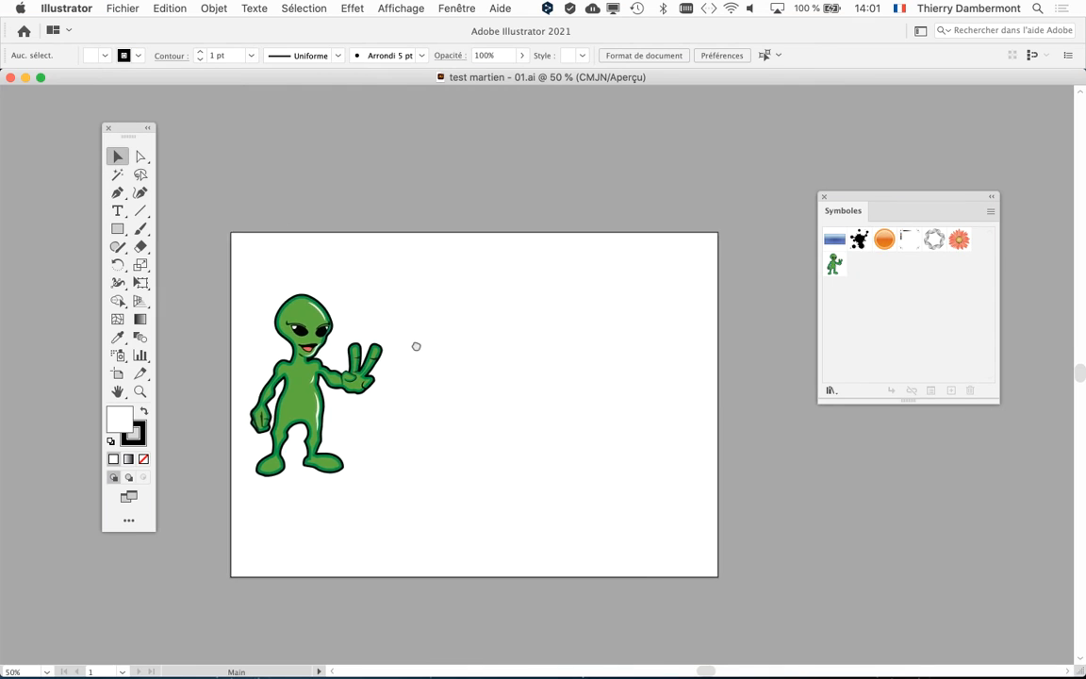
Step: Close test martien - 01.ai and open test martien - 02.ai
scroll(393, 378, up, 2)
click(412, 364)
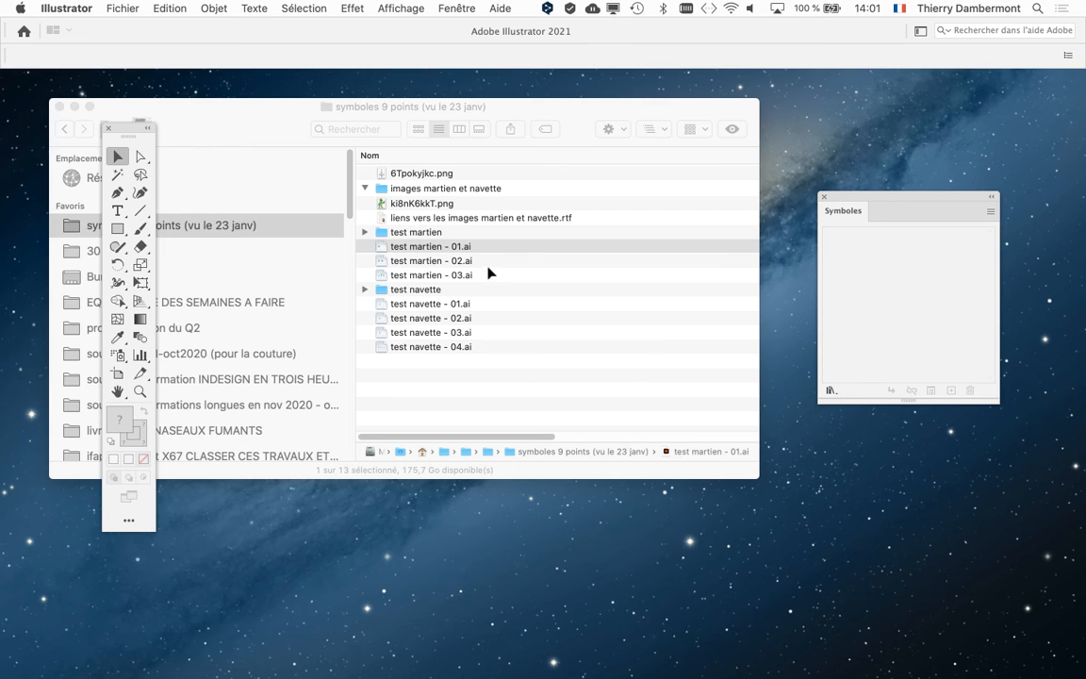
double_click(489, 261)
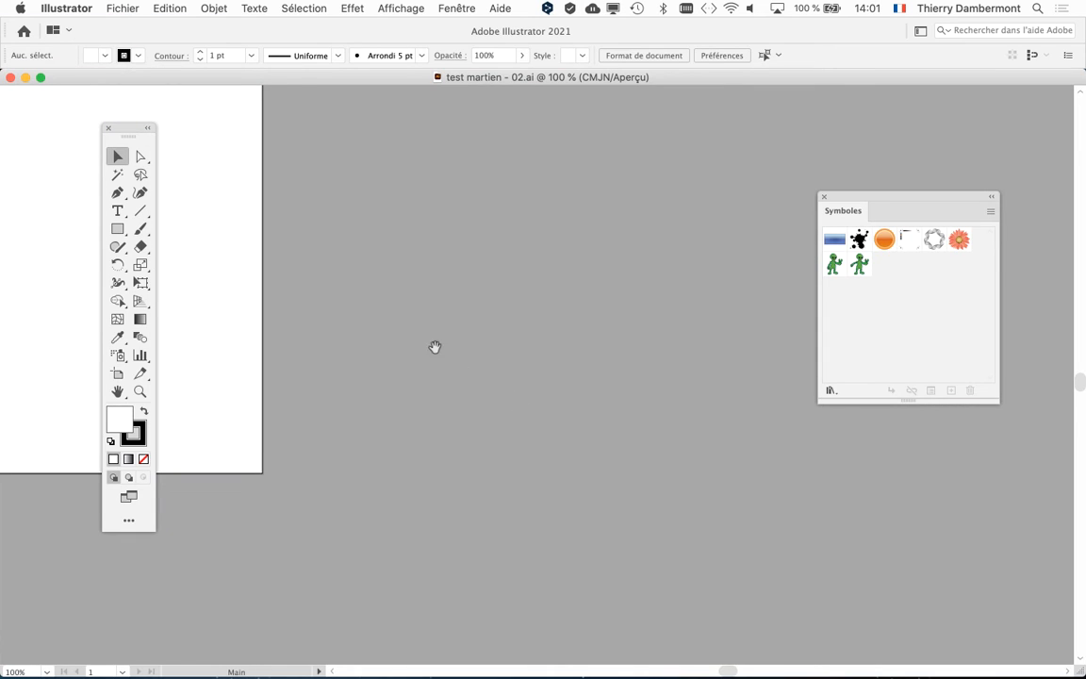
Step: Stretch the Martian whose arm is held away from its body upward with Free Transform until its head is above the artboard
drag(435, 347, 873, 517)
key(super+minus)
key(super+minus)
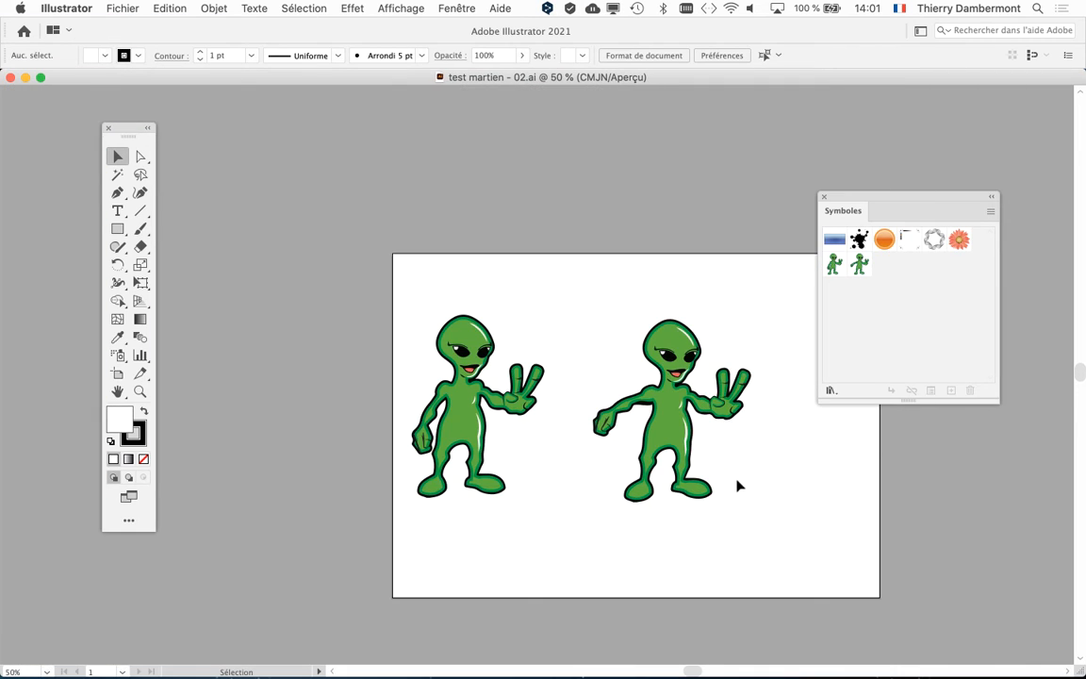
scroll(566, 405, right, 5)
scroll(566, 405, down, 2)
click(519, 378)
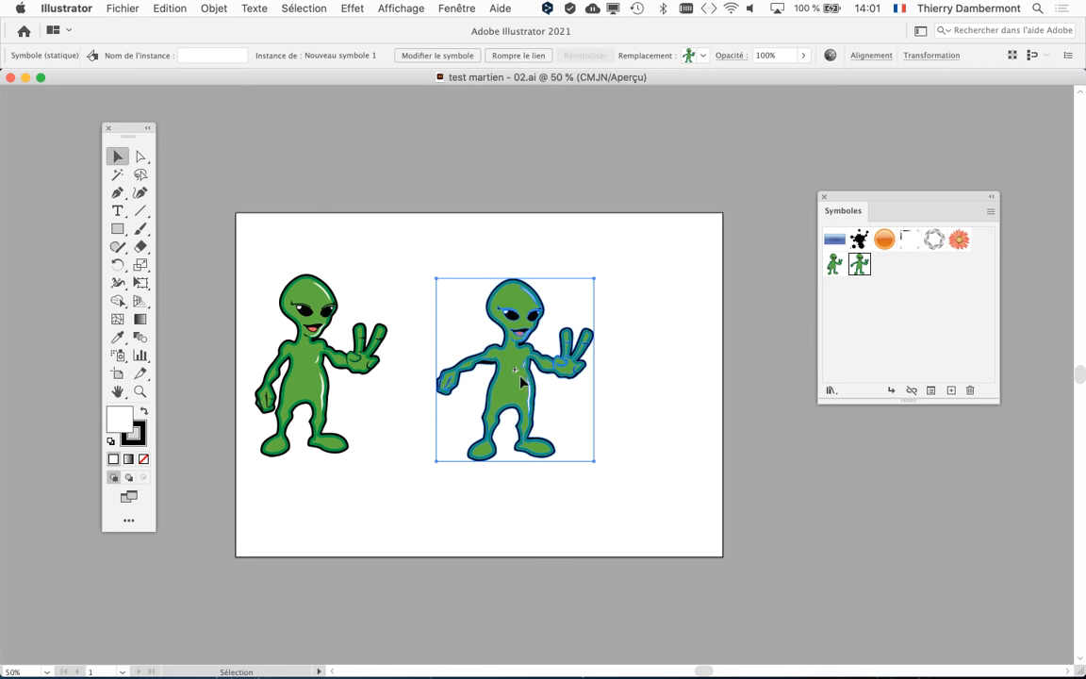
click(141, 282)
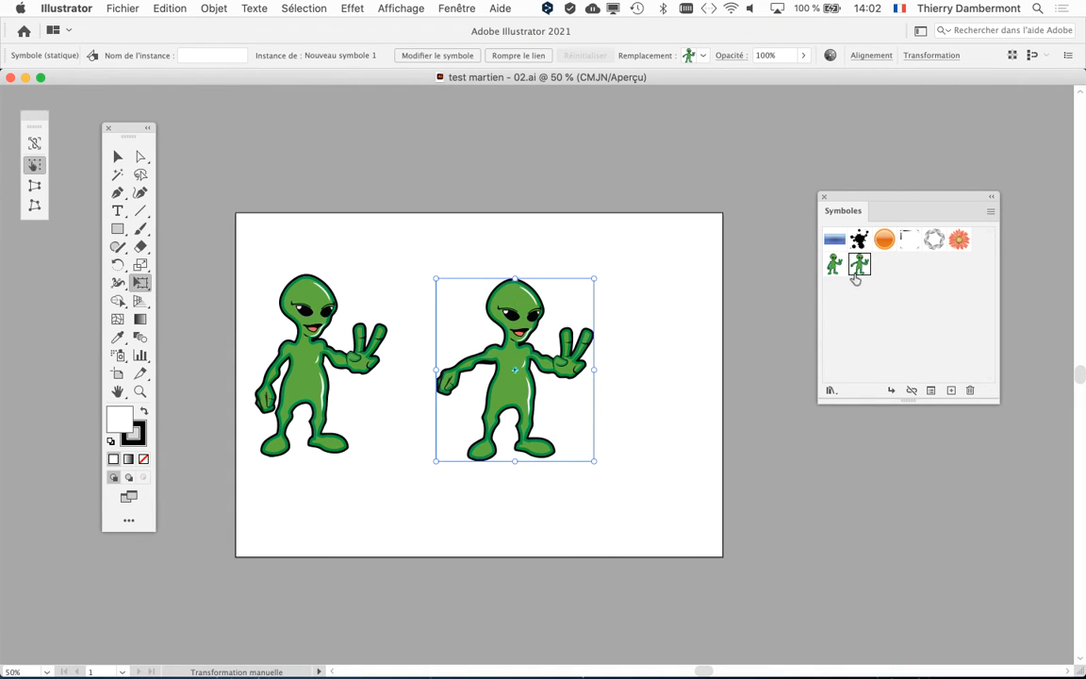
drag(515, 279, 514, 195)
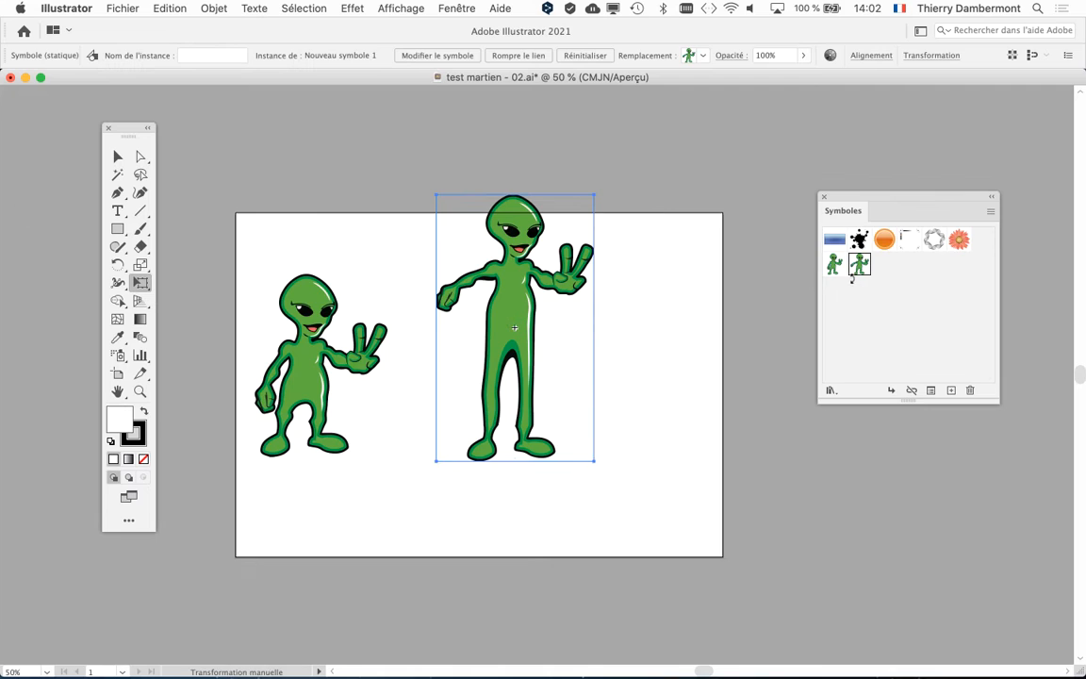
drag(696, 341, 693, 420)
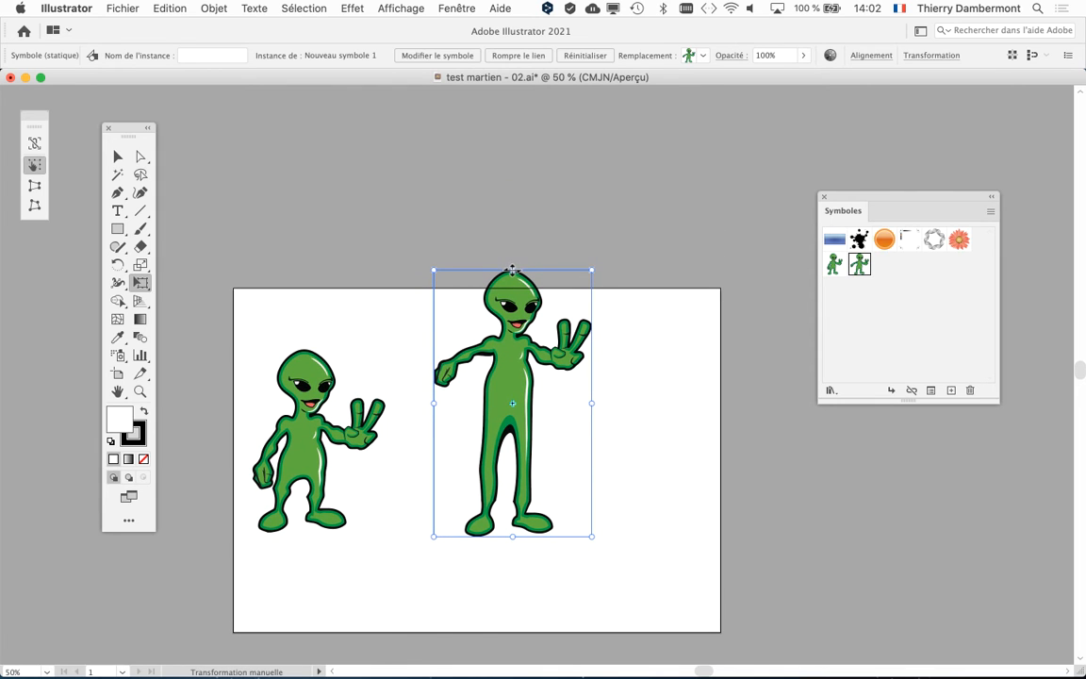
drag(512, 269, 512, 211)
Step: Move the Symbols panel closer to the artboard and stretch the other Martian upward with Free Transform to about twice its height
click(117, 157)
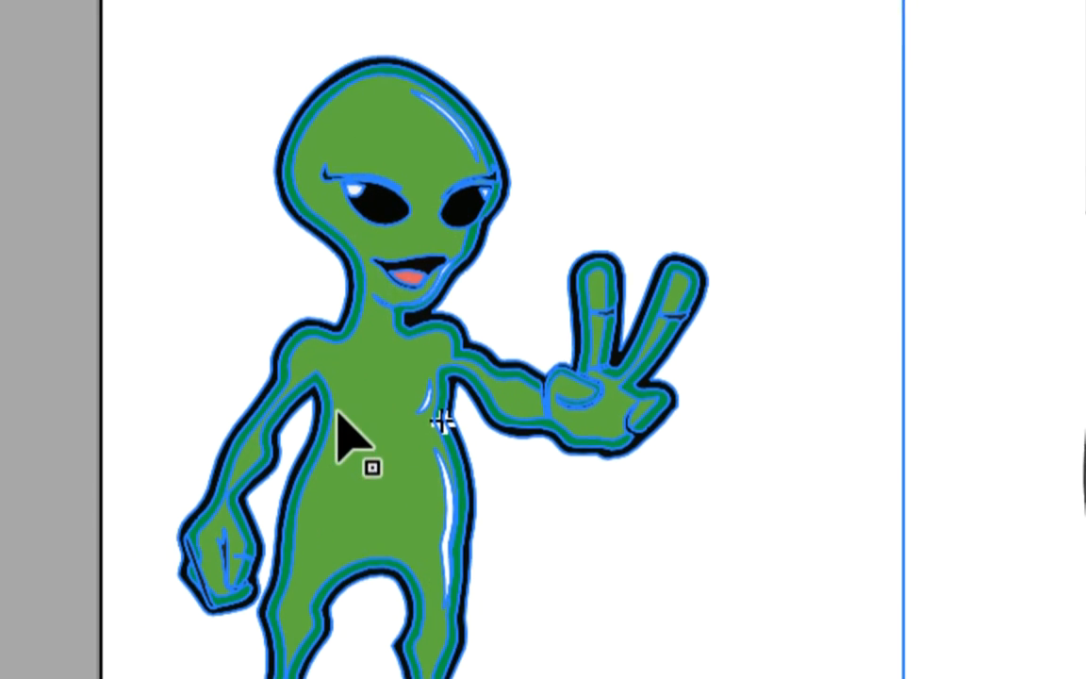
click(341, 413)
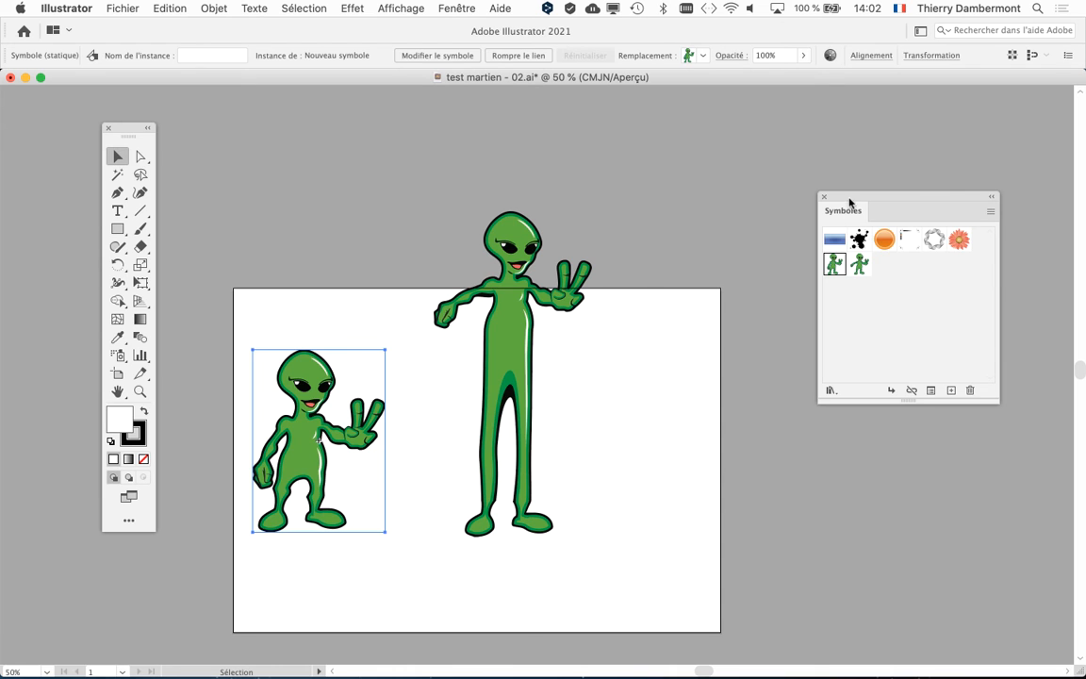
drag(850, 202, 770, 198)
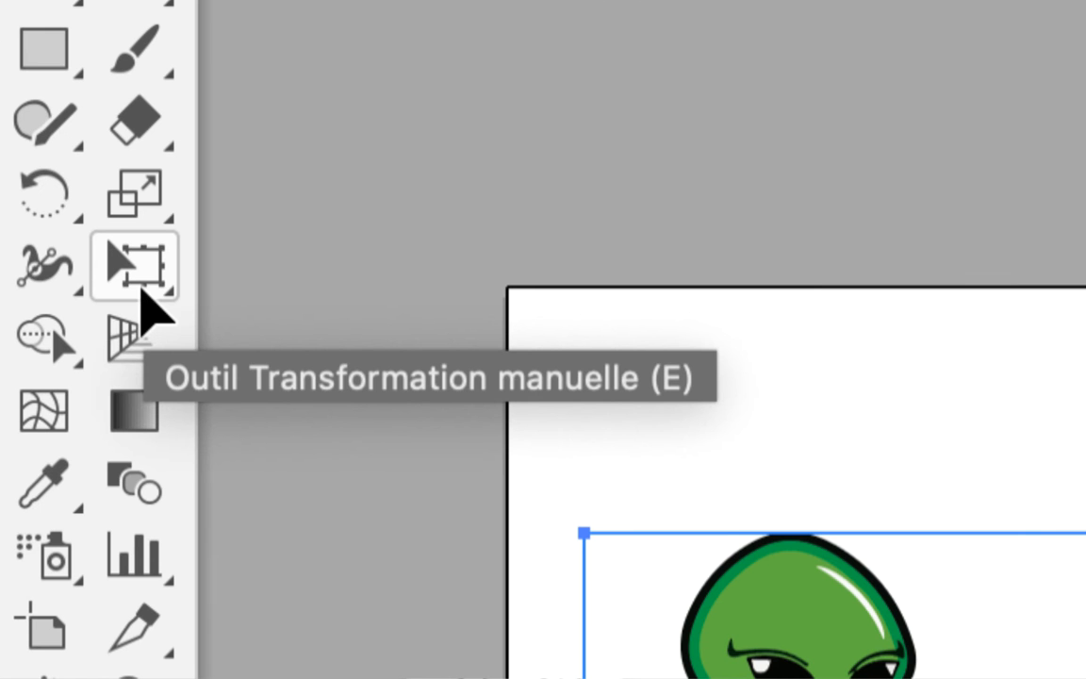
click(141, 287)
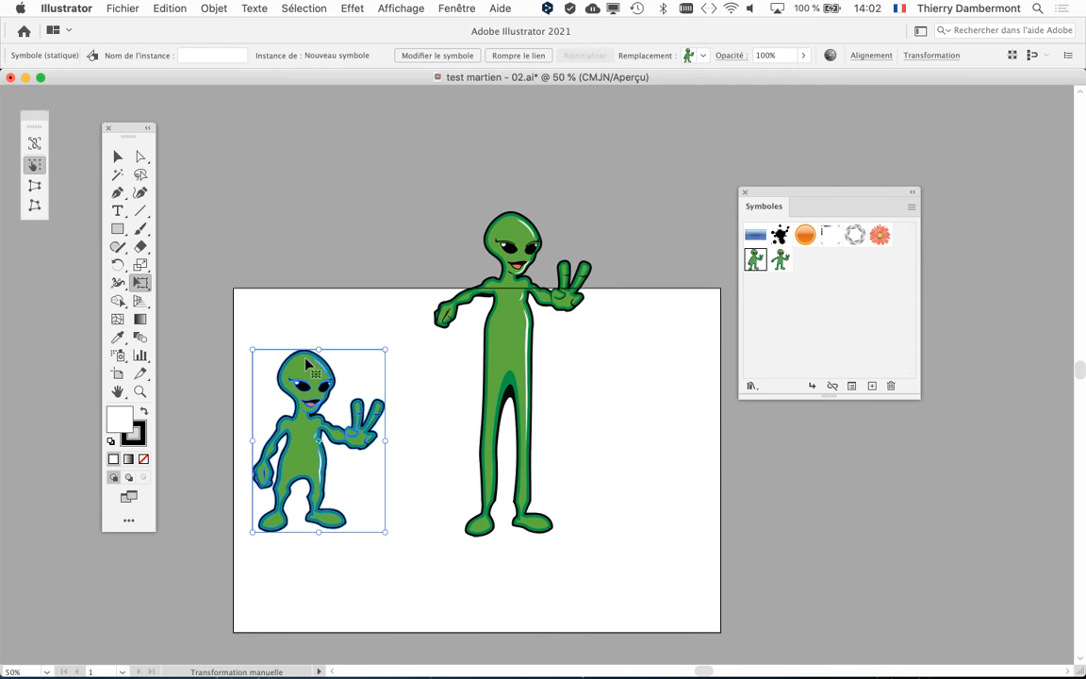
drag(319, 350, 326, 162)
key(v)
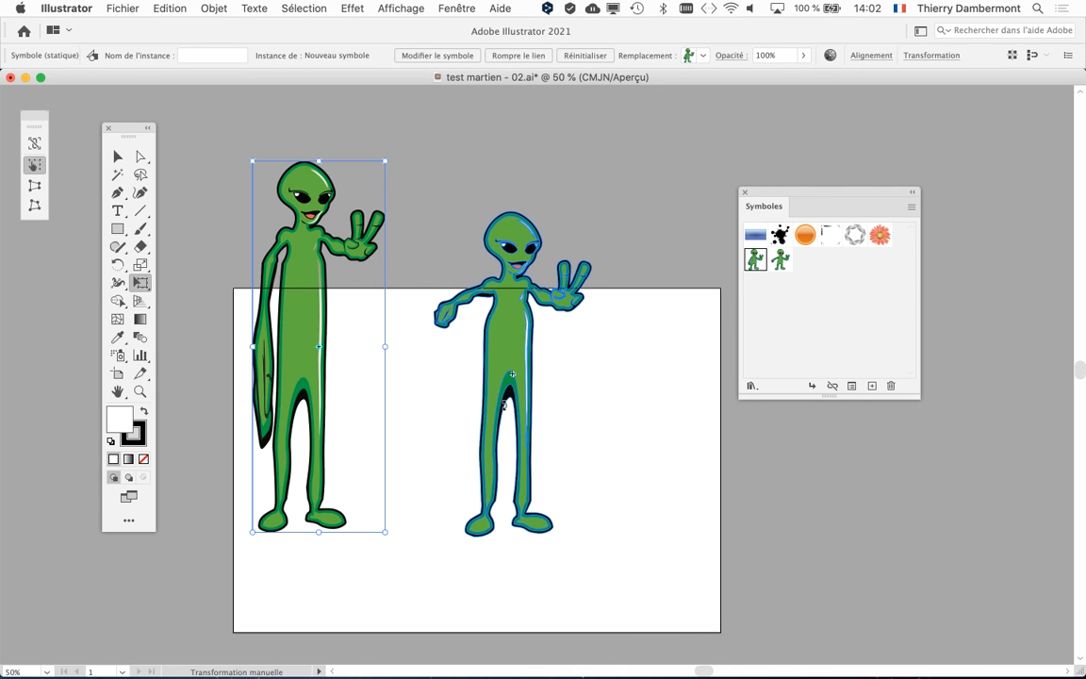
Step: Close test martien - 02.ai without saving and switch to the Finder window of the symboles 9 points folder
click(10, 78)
click(483, 347)
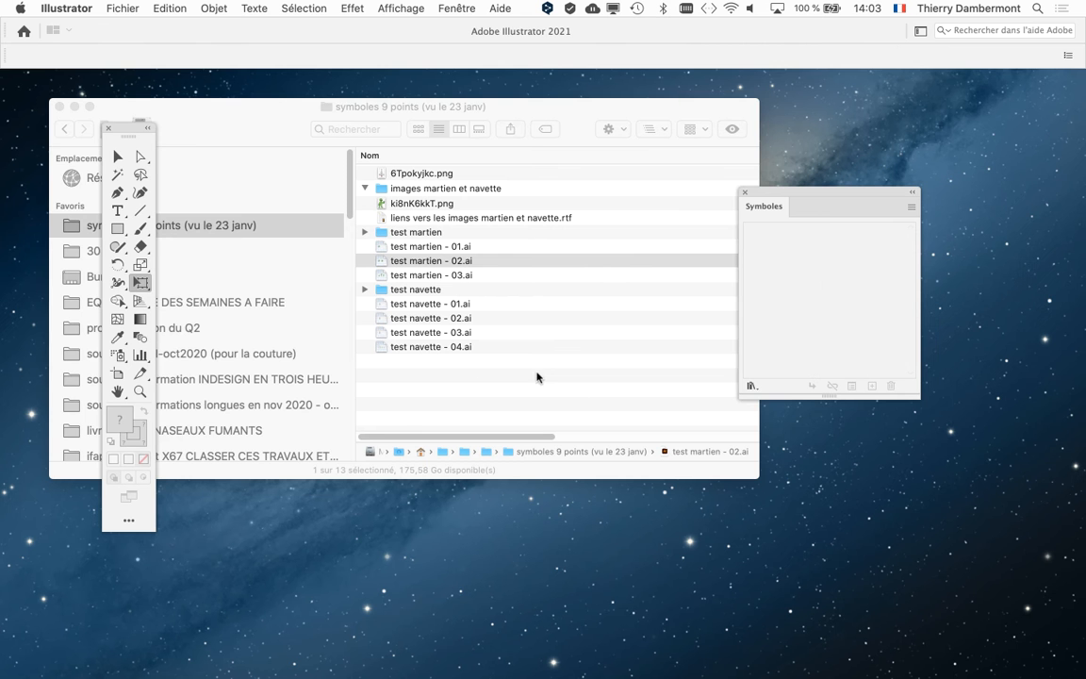
click(456, 398)
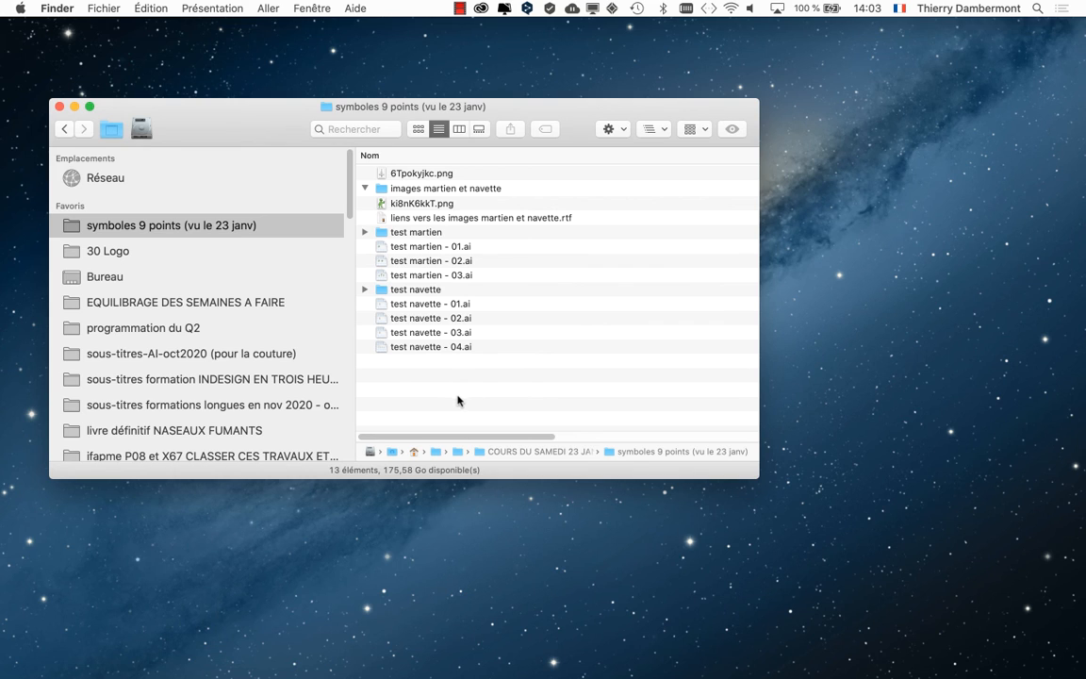
Step: Open liens vers les images martien et navette.rtf on a cleared desktop and select all of its text
double_click(583, 220)
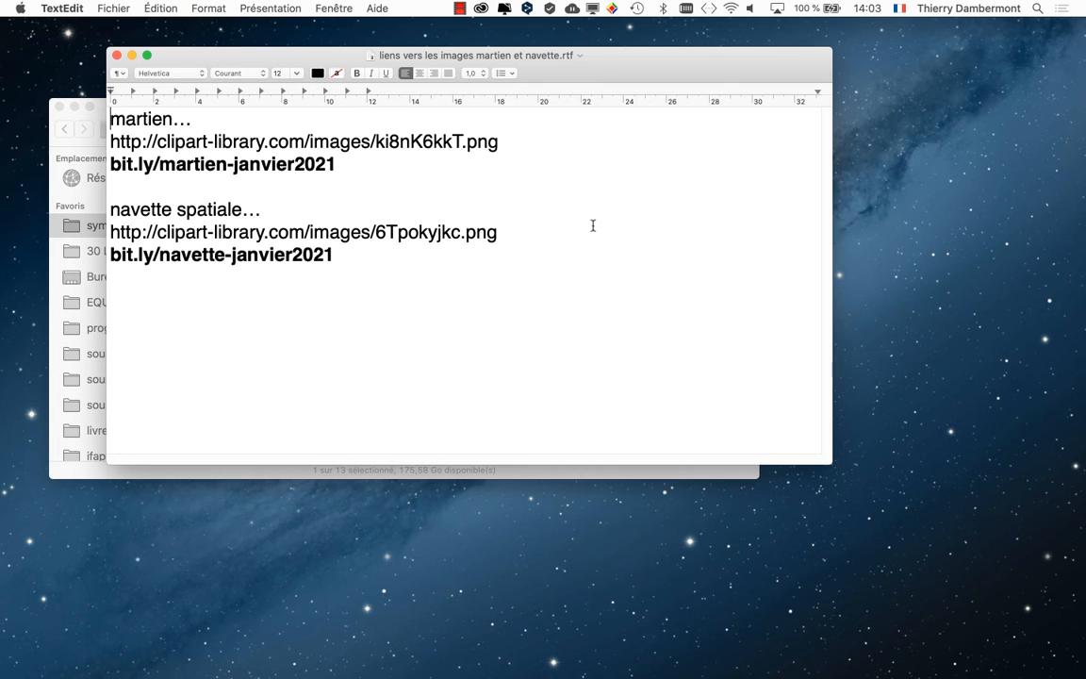
drag(302, 54, 408, 162)
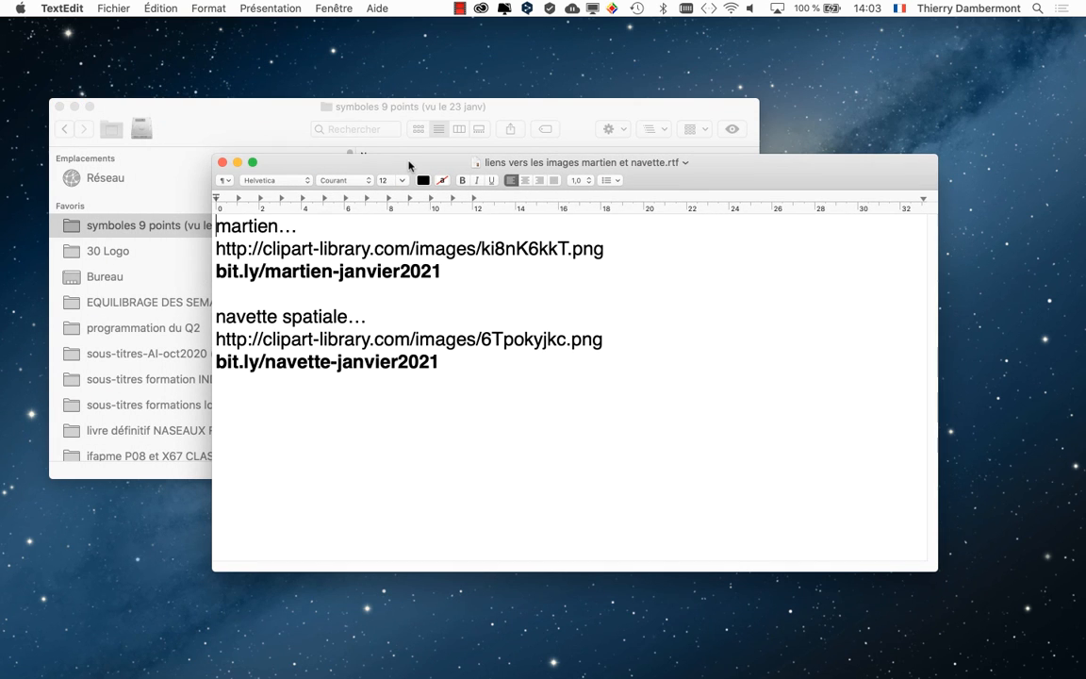
click(75, 107)
drag(347, 168, 336, 147)
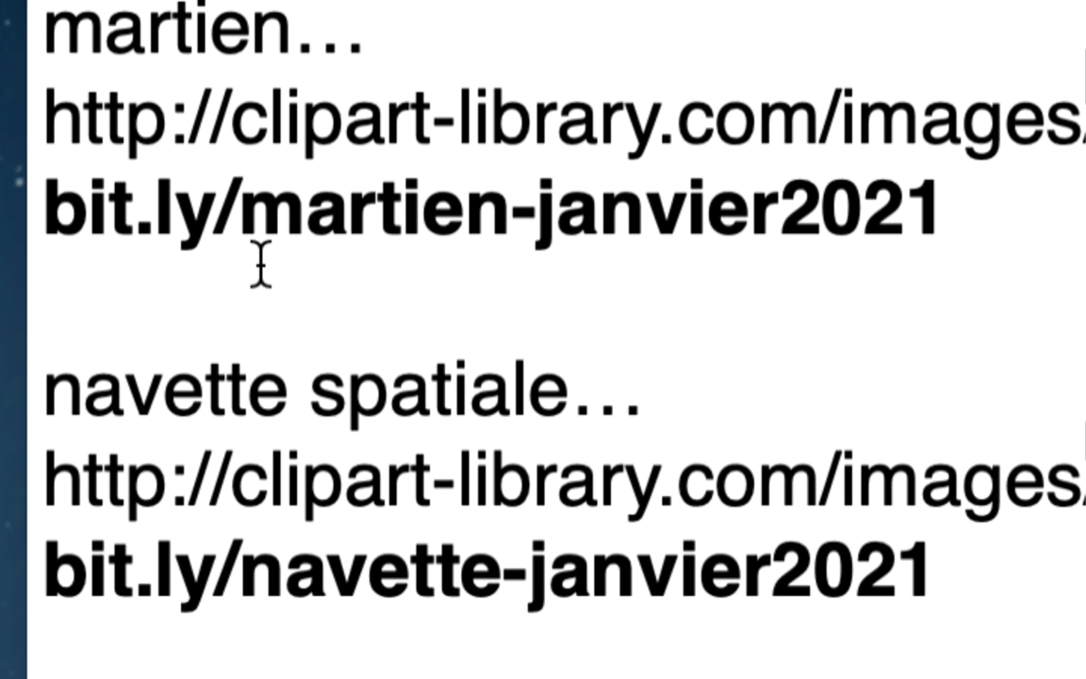
key(super+a)
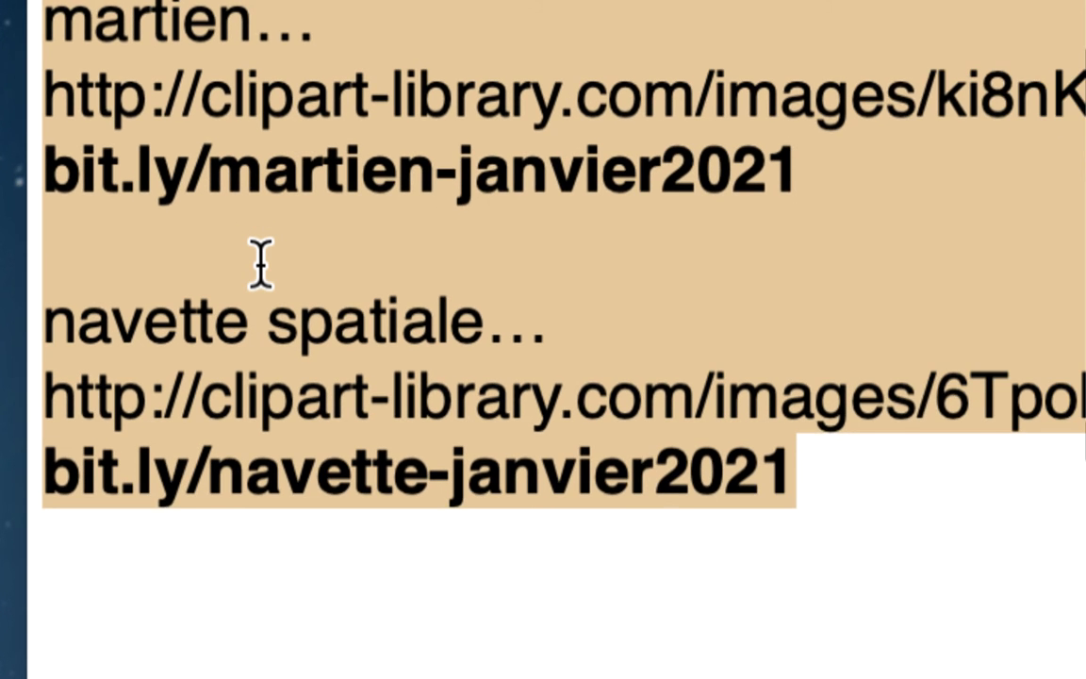